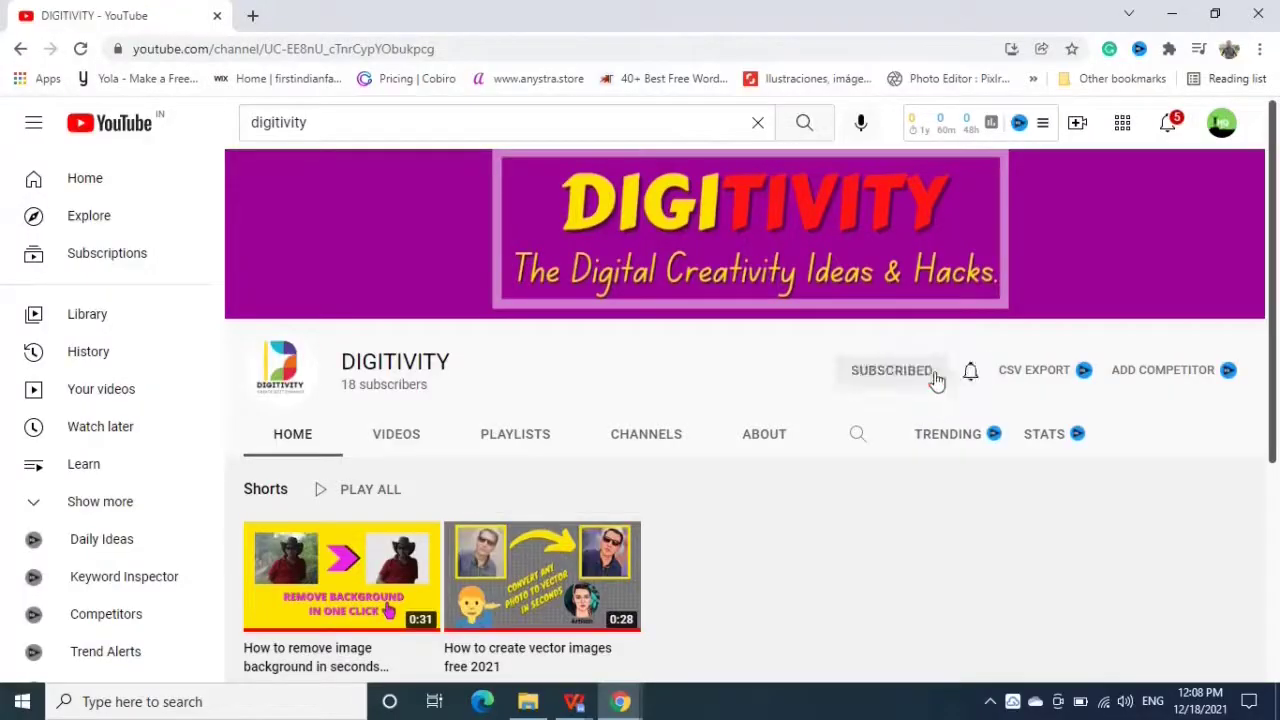
# Step: Set the DIGITIVITY channel's notification bell to All
pyautogui.click(971, 375)
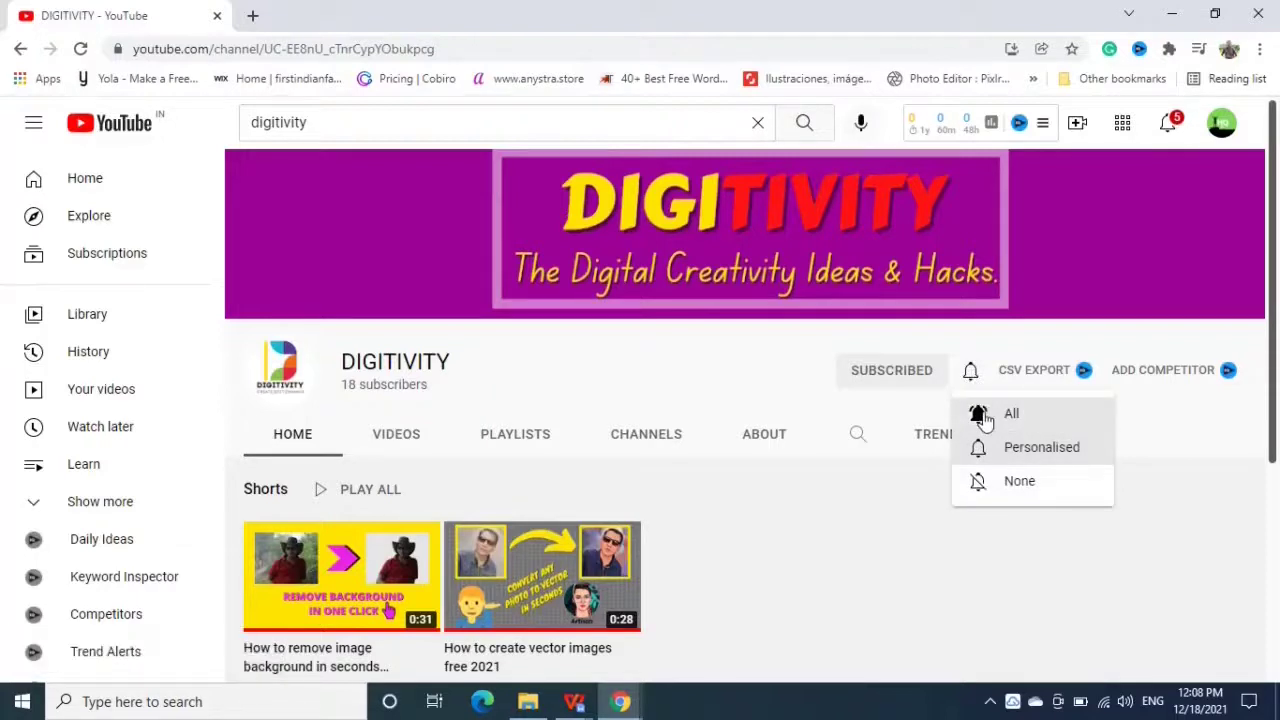
pyautogui.click(985, 416)
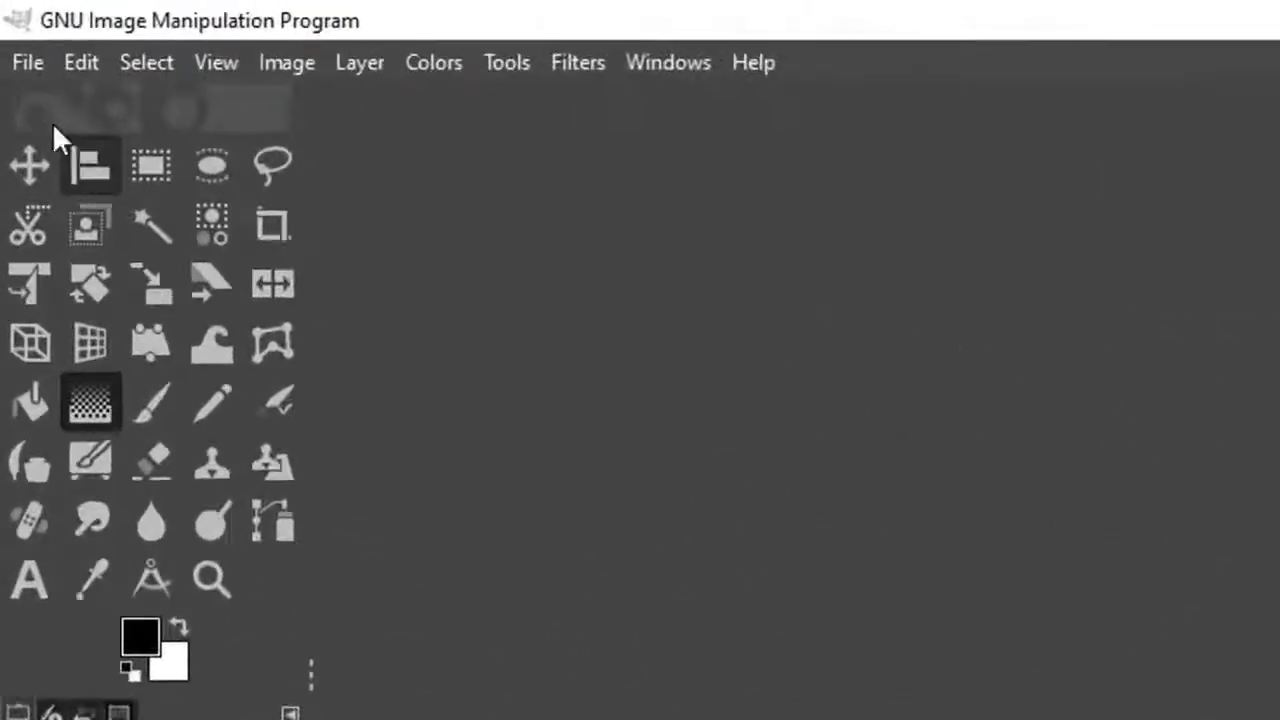
# Step: Begin a new GIMP image with width 600 px and height 400 px
pyautogui.click(29, 72)
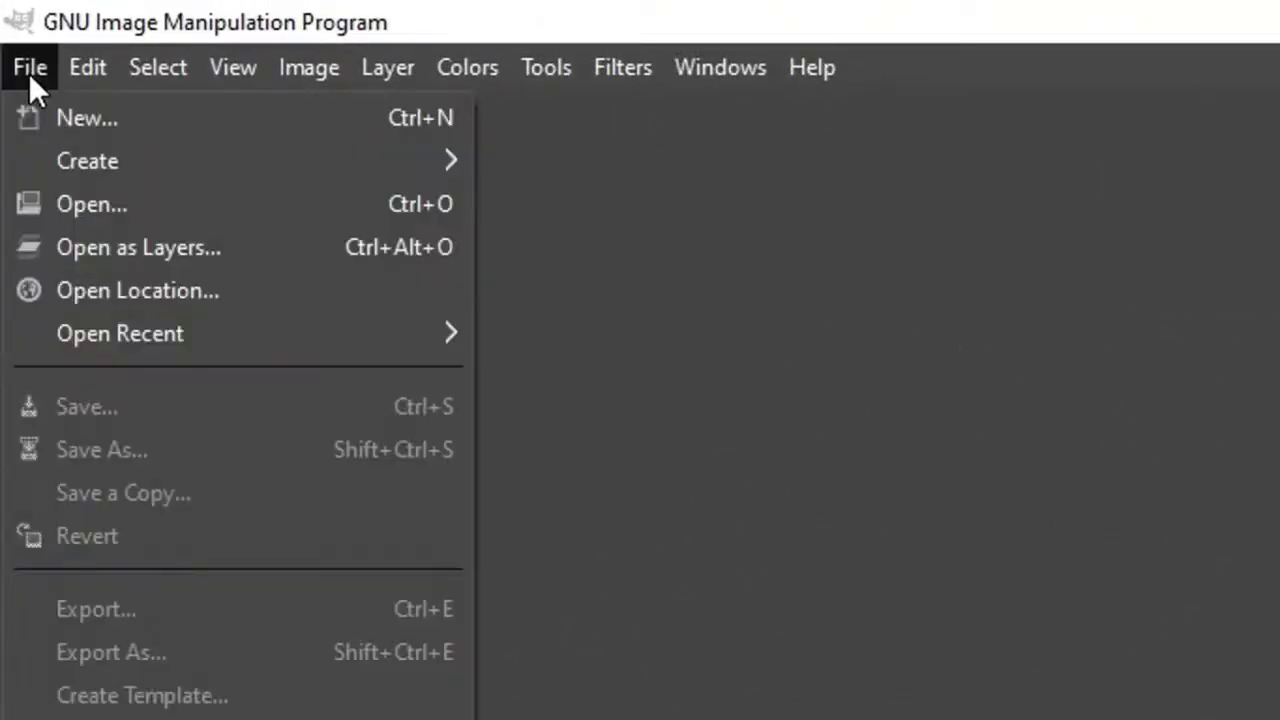
pyautogui.click(68, 120)
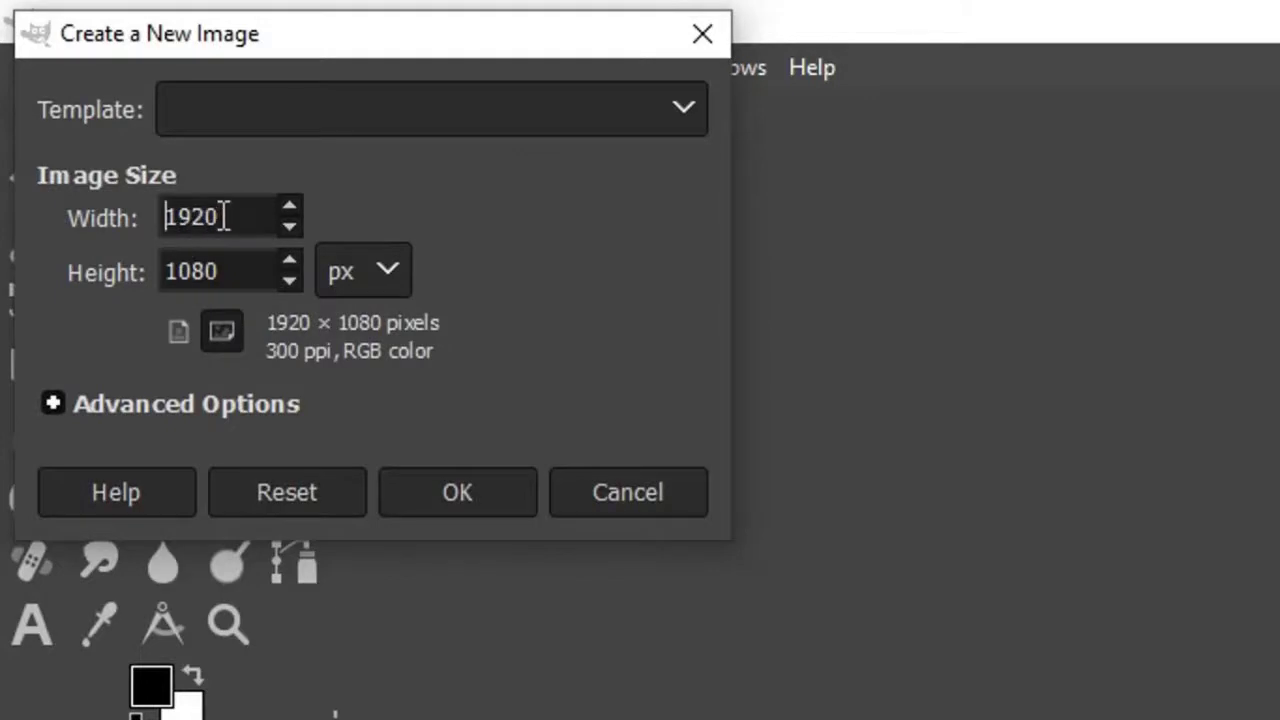
pyautogui.moveTo(225, 217); pyautogui.dragTo(113, 203)
pyautogui.write('600')
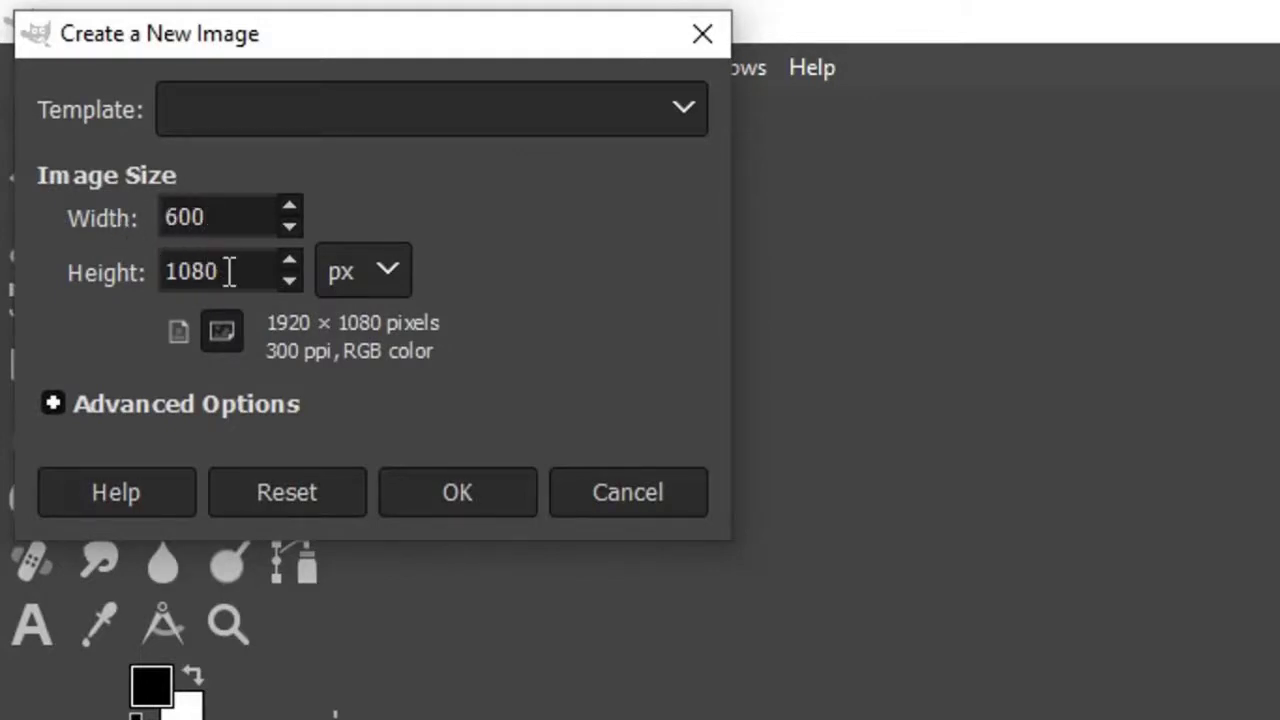
pyautogui.moveTo(229, 271); pyautogui.dragTo(143, 271)
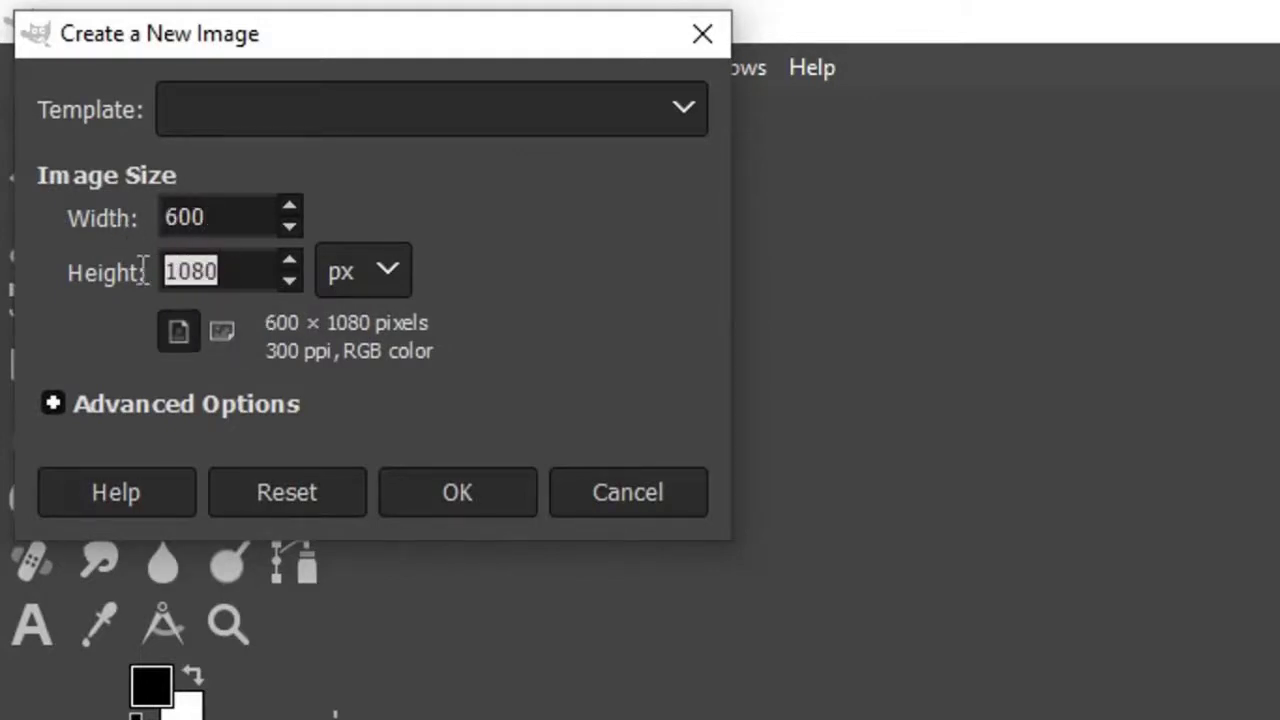
pyautogui.write('400')
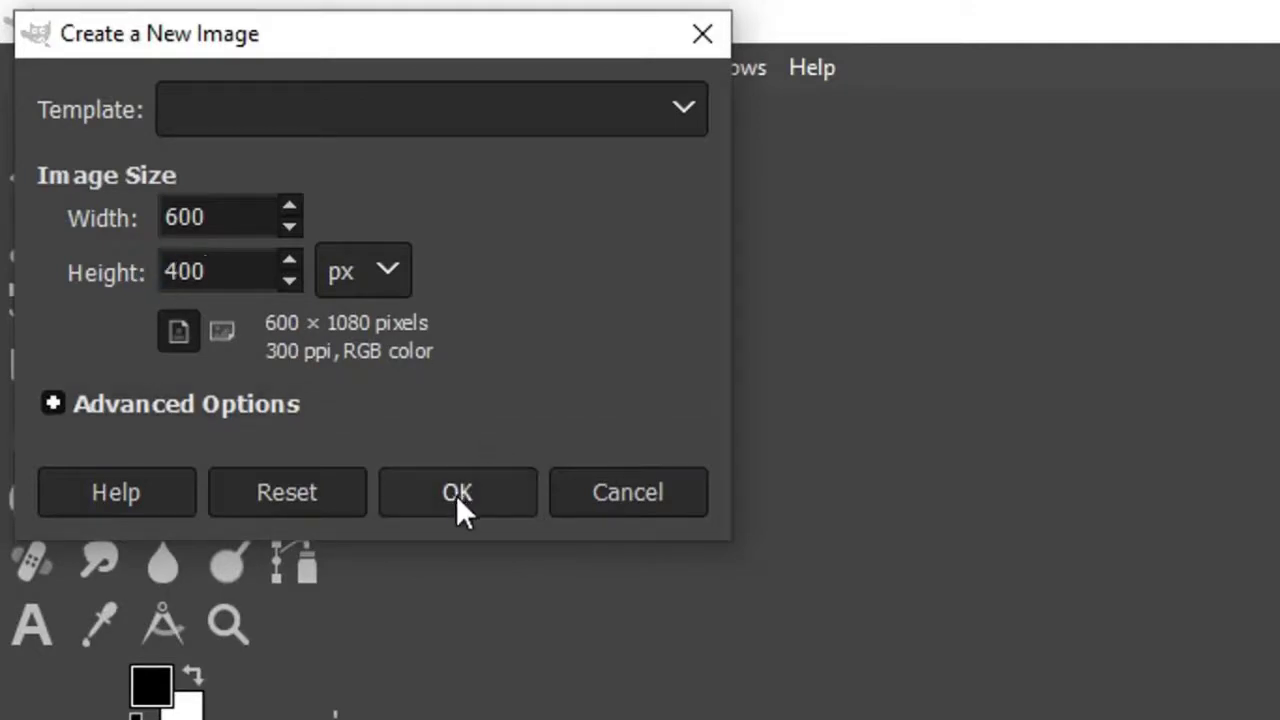
# Step: Create the 600 × 400 image, then set the background colour to black and the foreground to blue
pyautogui.click(456, 495)
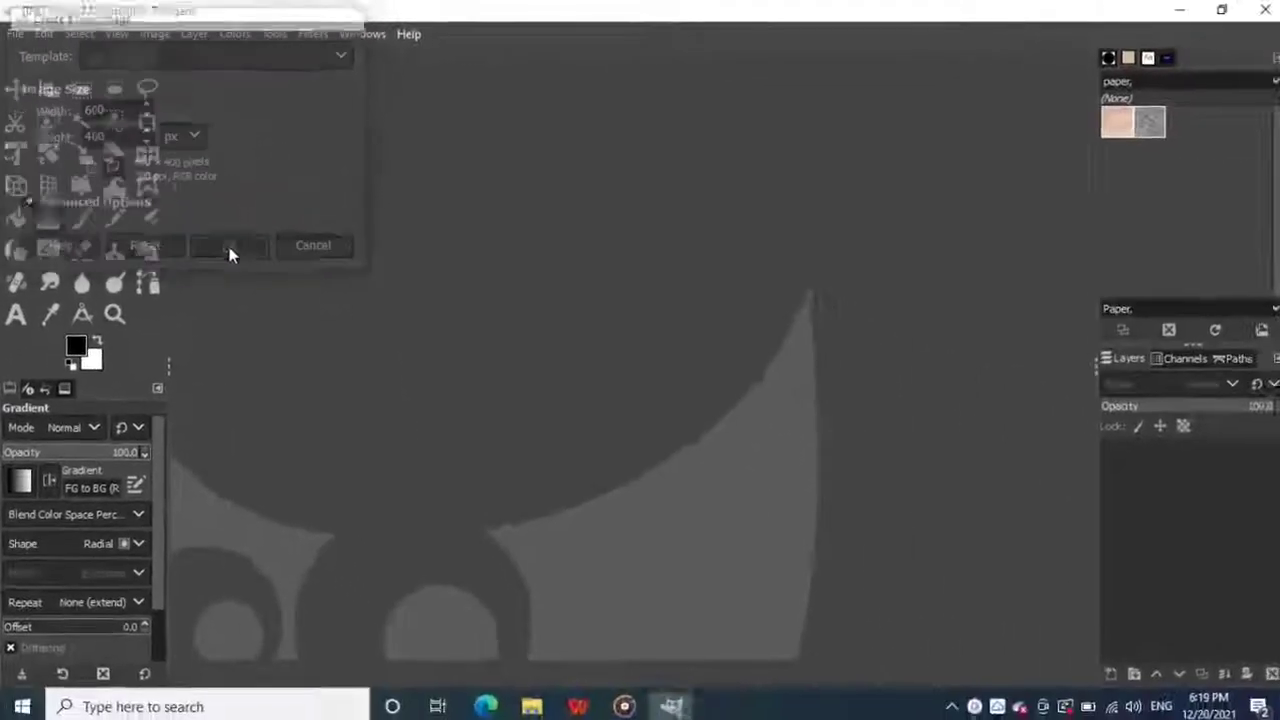
pyautogui.click(91, 360)
pyautogui.click(474, 534)
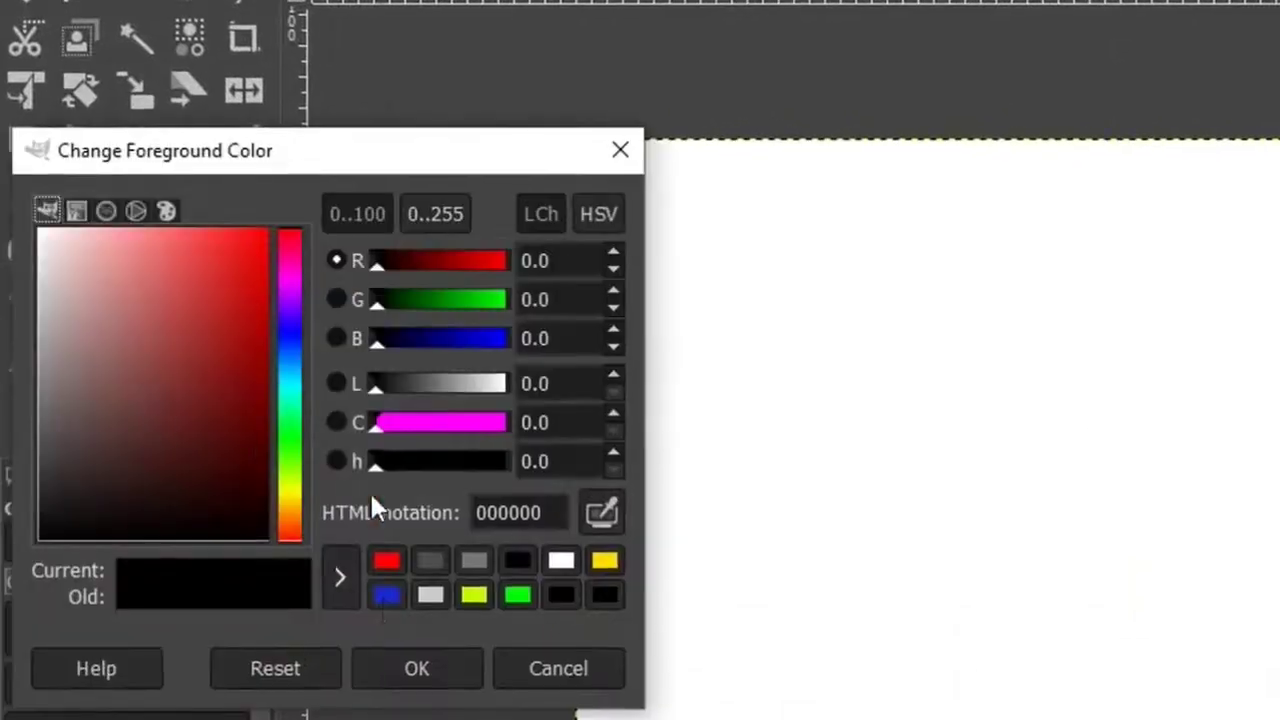
pyautogui.click(386, 595)
pyautogui.click(406, 656)
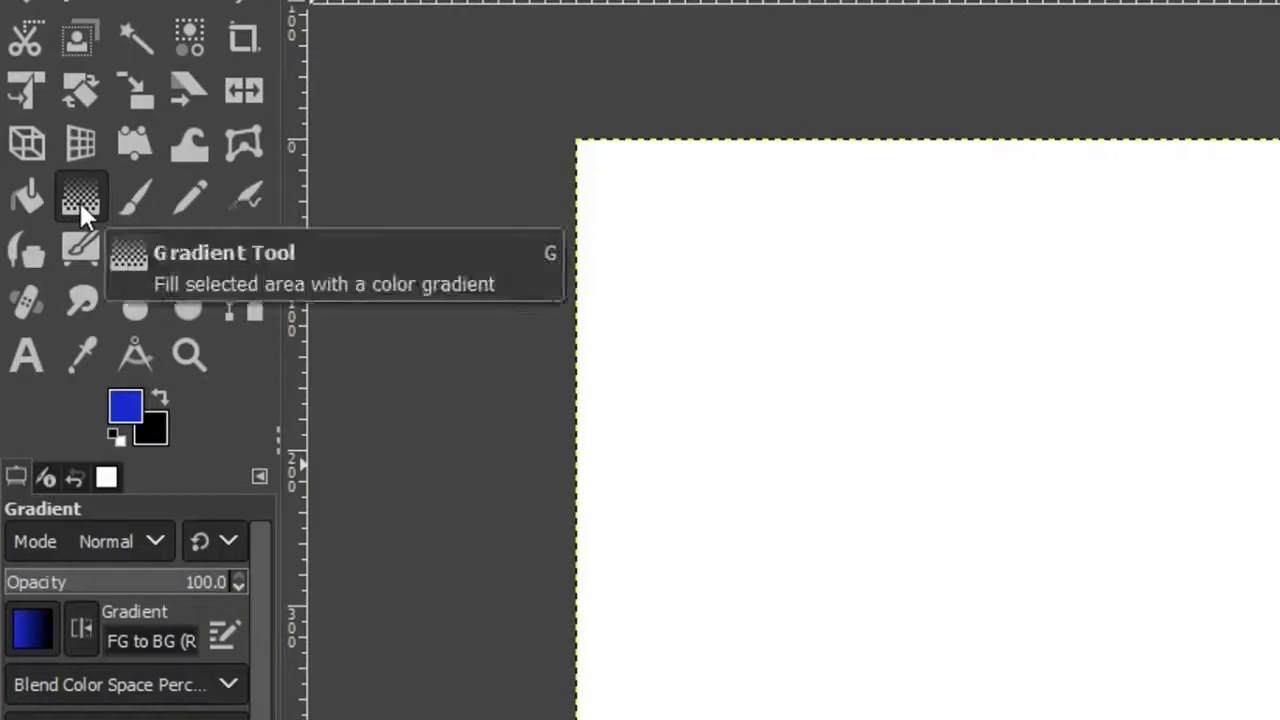
# Step: Draw a radial blue-to-black gradient from the canvas centre to the lower-right corner
pyautogui.click(180, 583)
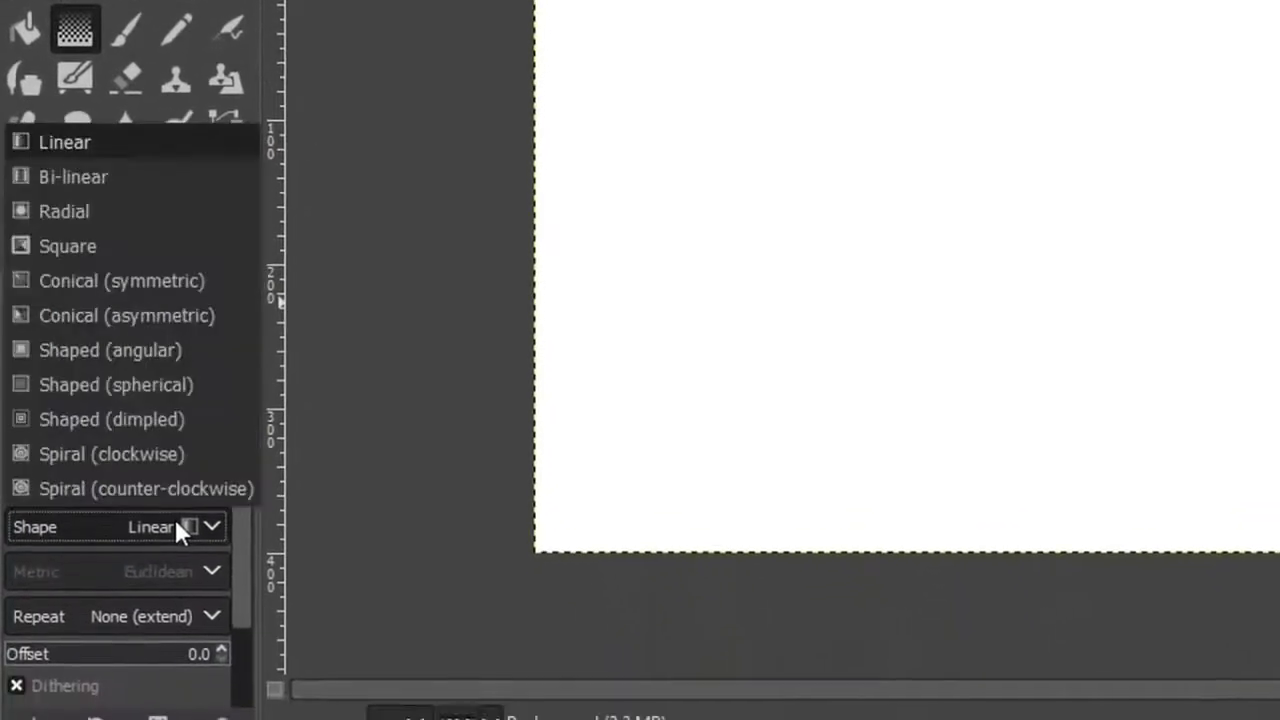
pyautogui.click(125, 211)
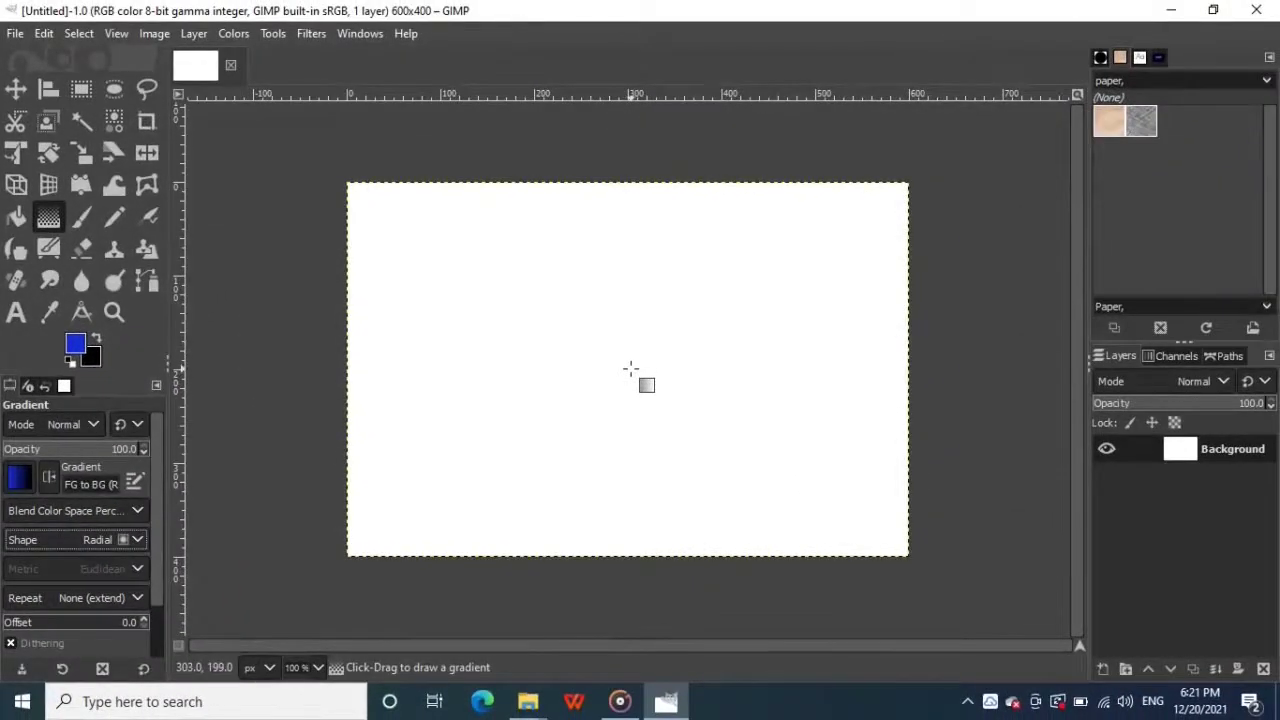
pyautogui.moveTo(630, 369); pyautogui.dragTo(907, 553)
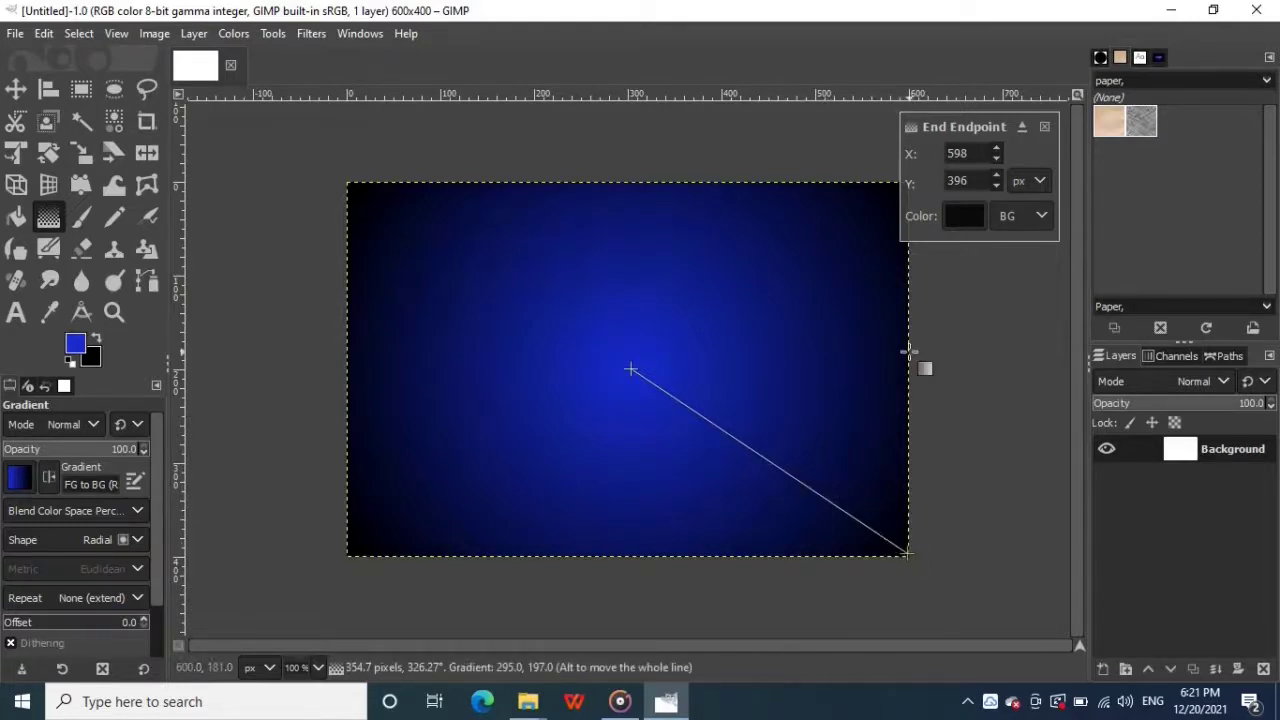
pyautogui.press('Return')
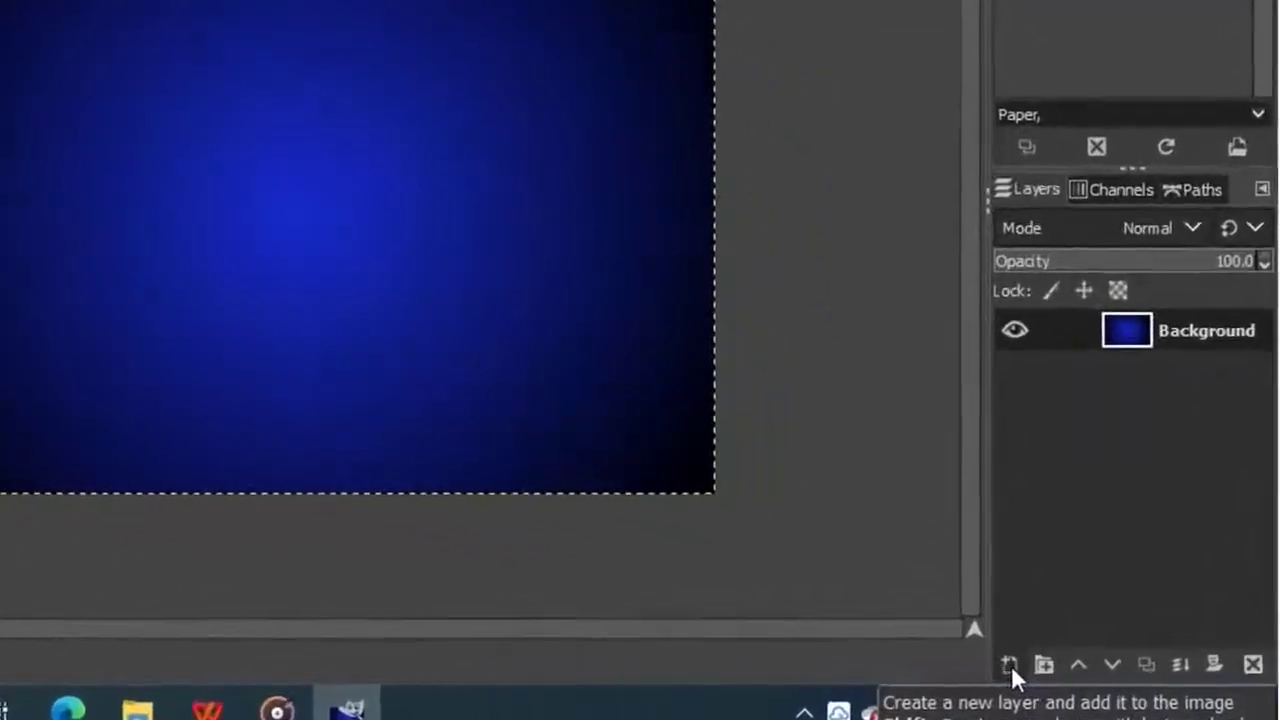
# Step: Add a new transparent layer and choose the Paper pattern
pyautogui.click(993, 664)
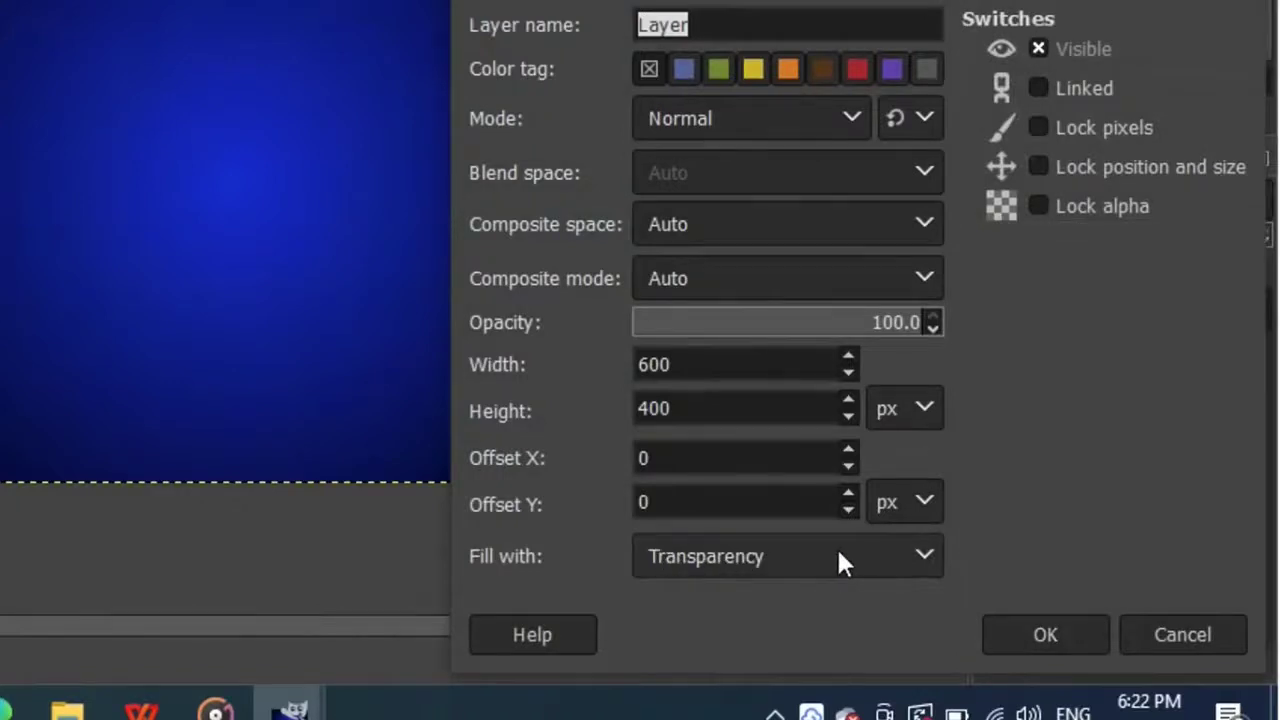
pyautogui.click(1045, 636)
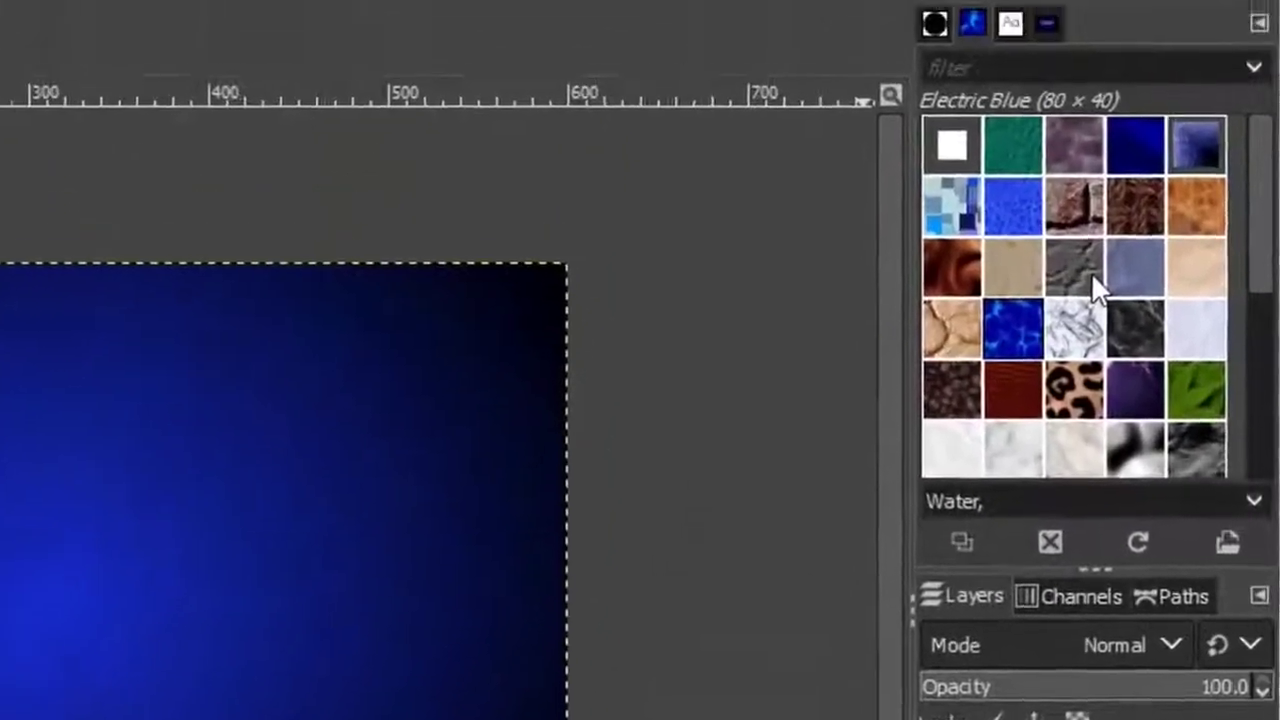
pyautogui.scroll(-1, 1084, 375)
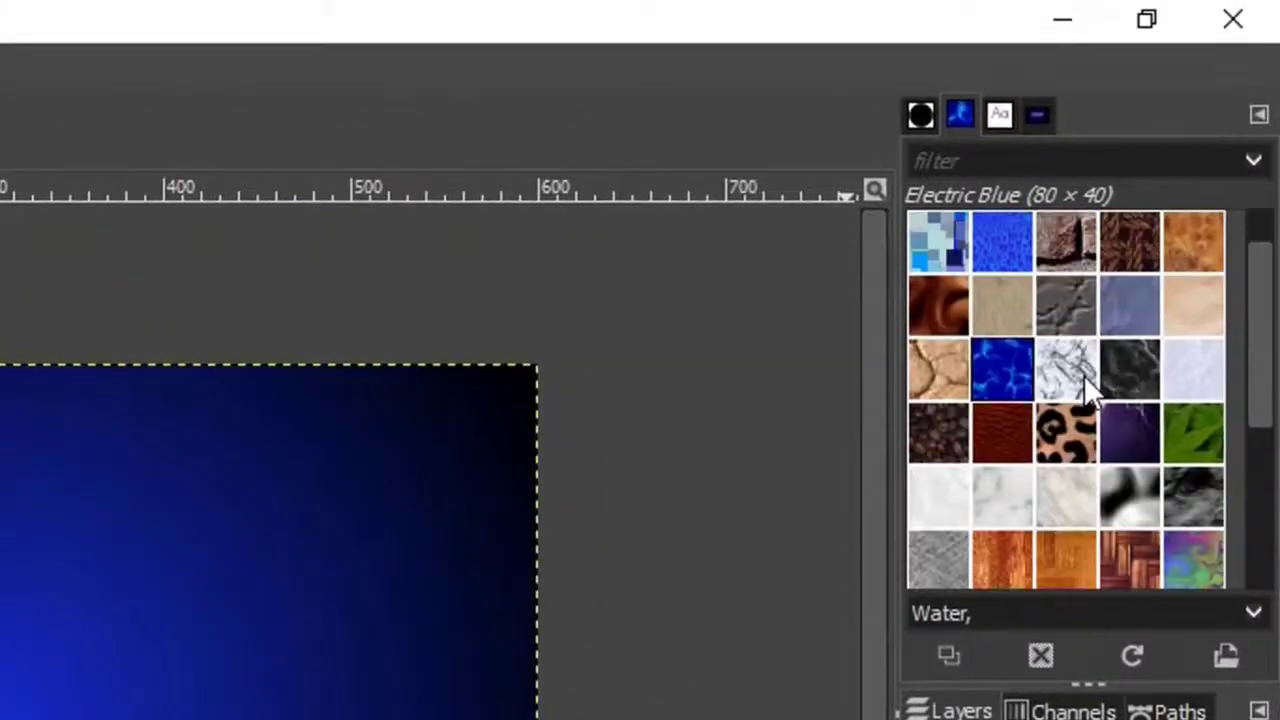
pyautogui.scroll(-1, 1178, 492)
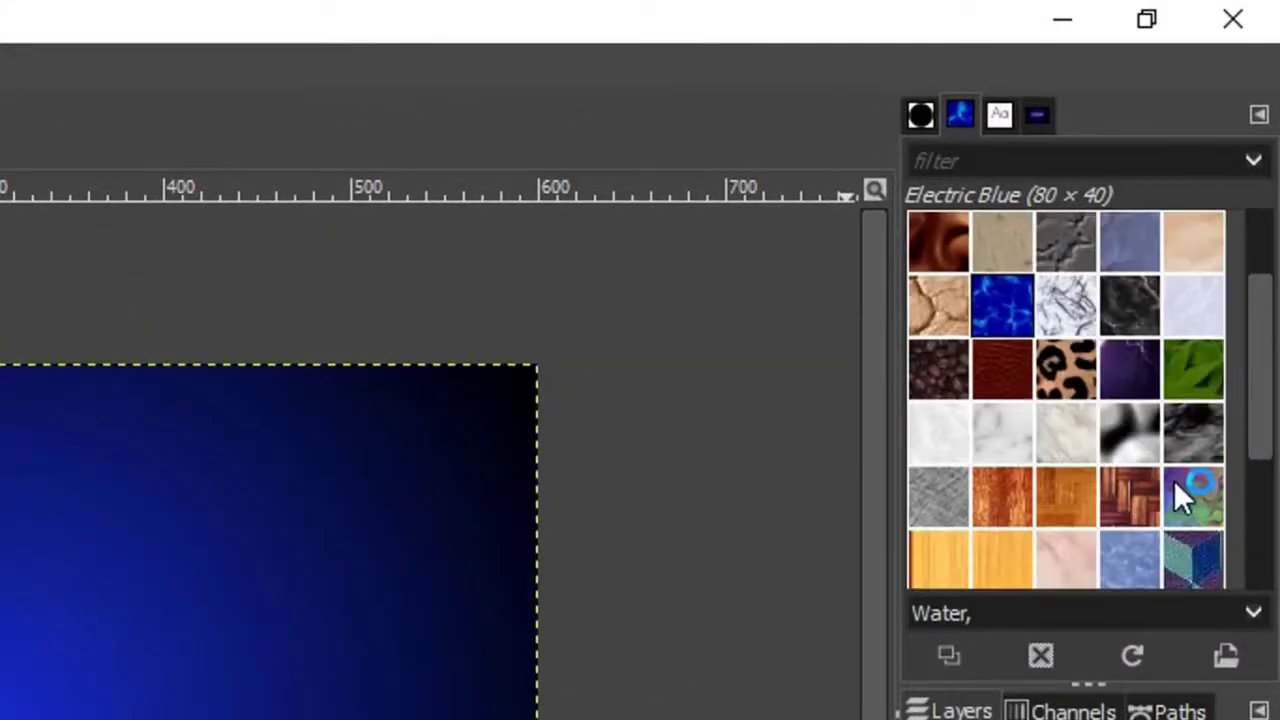
pyautogui.click(940, 510)
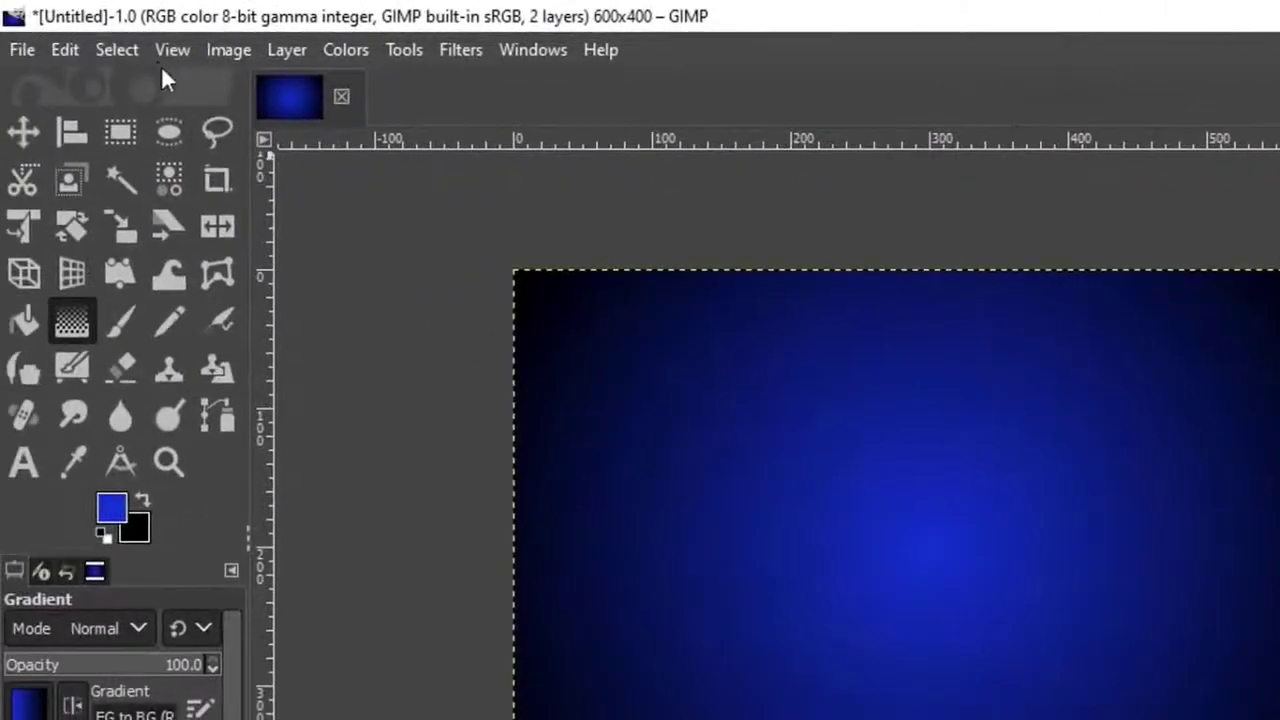
# Step: Fill the new layer with the Paper pattern and browse the layer blend modes
pyautogui.click(62, 45)
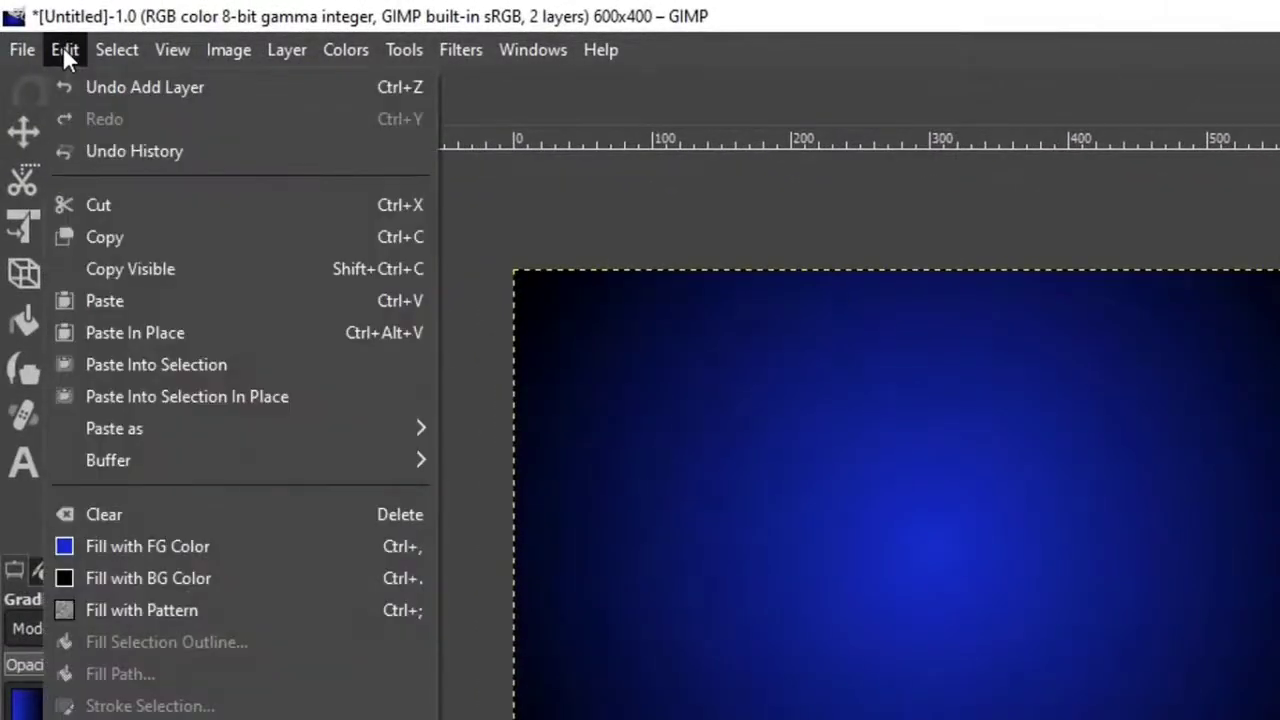
pyautogui.click(144, 605)
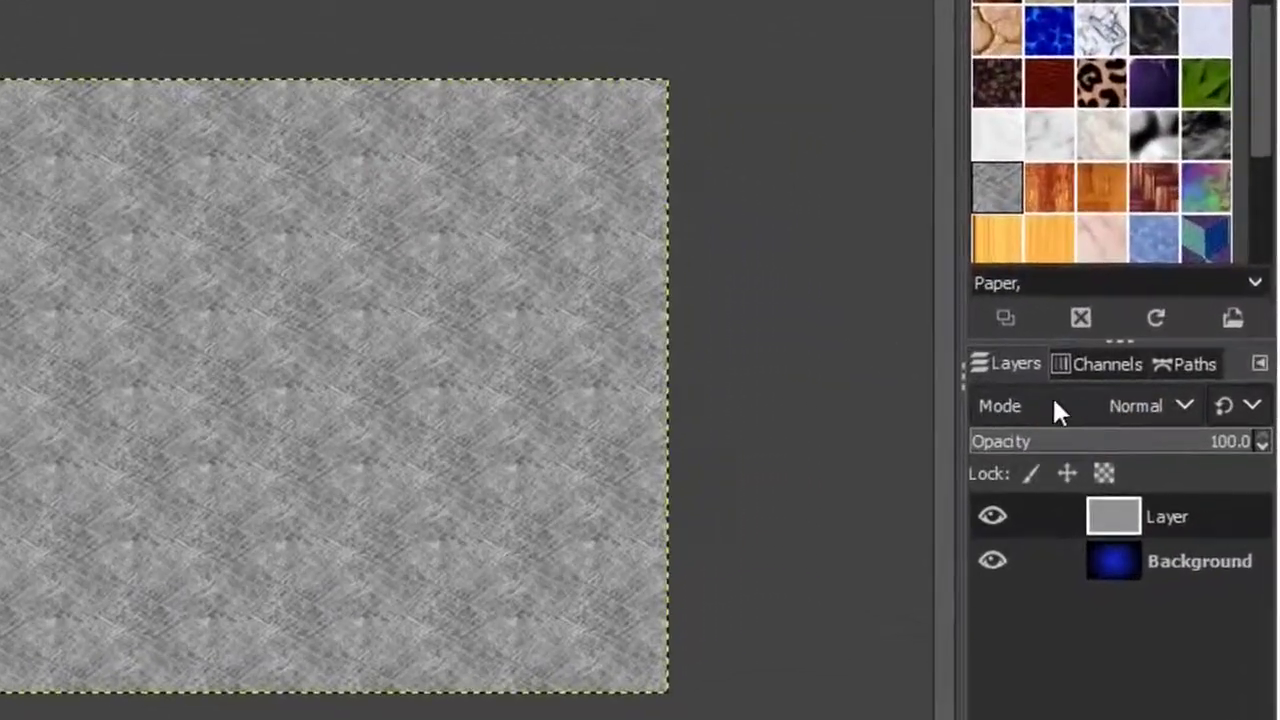
pyautogui.click(1096, 399)
pyautogui.scroll(-3, 1046, 294)
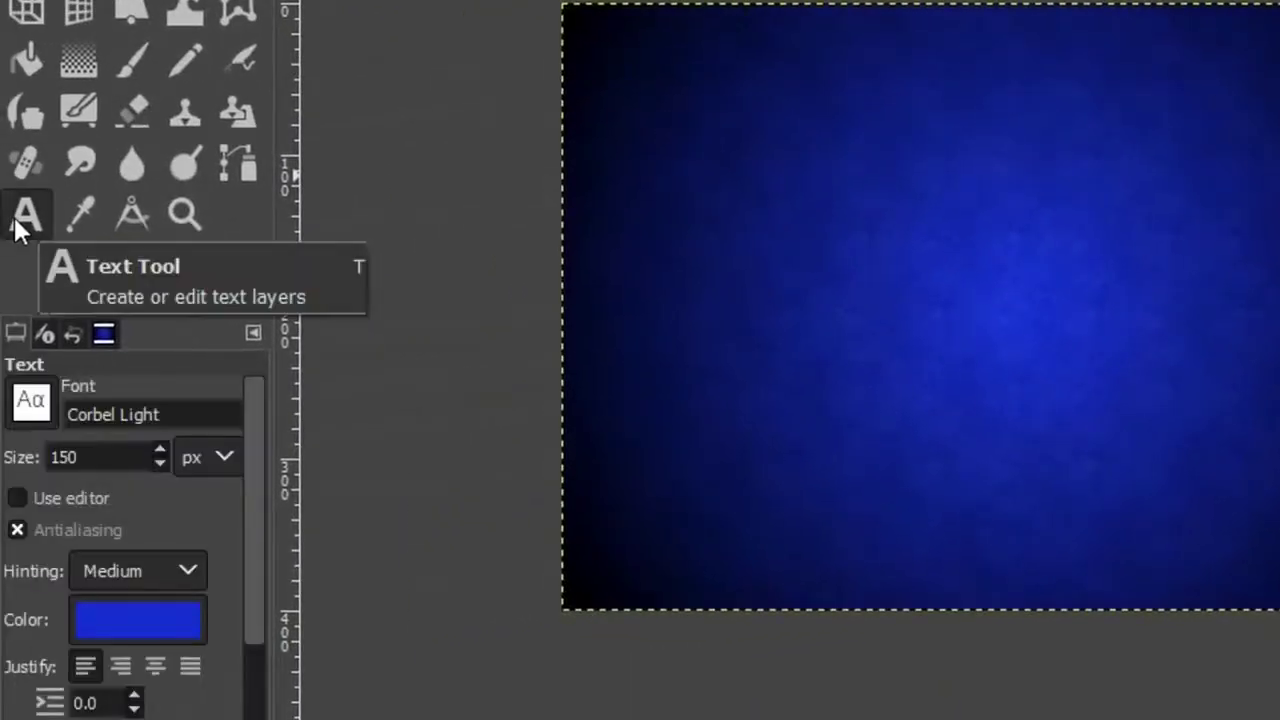
# Step: Set the text colour to white and type 'GIMP' on the canvas in 150 px Corbel Light
pyautogui.click(119, 263)
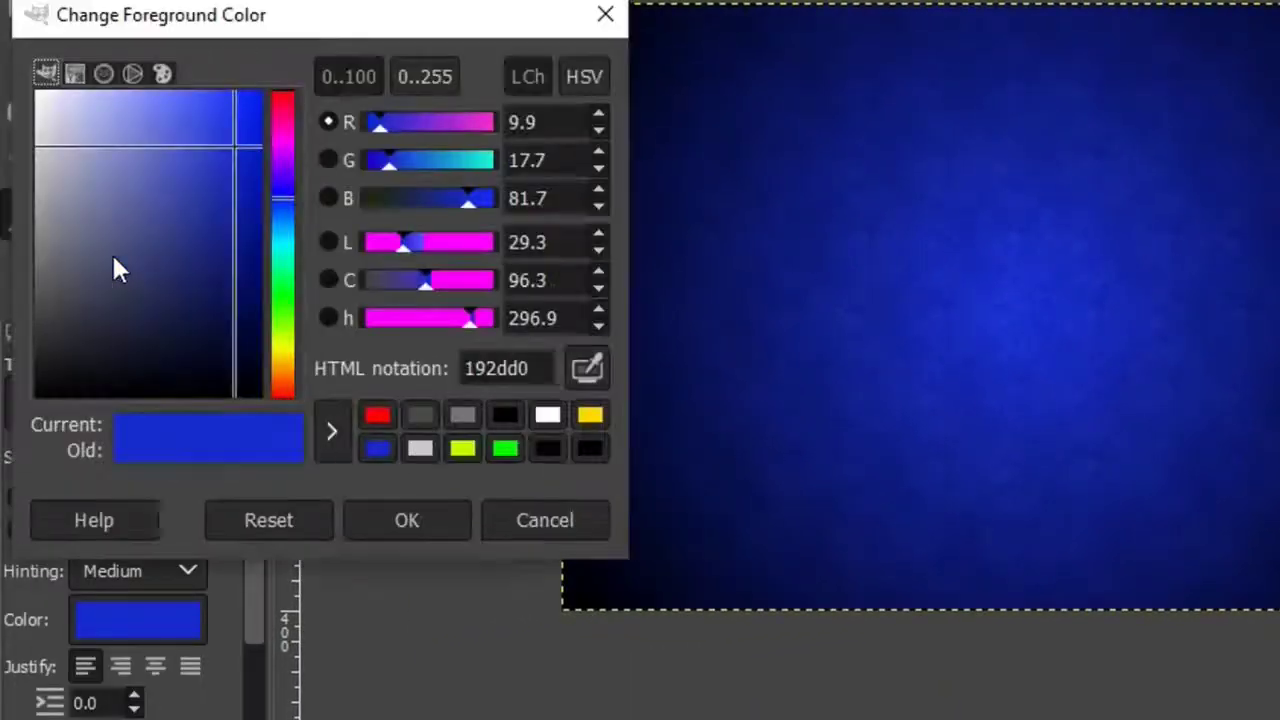
pyautogui.moveTo(114, 268); pyautogui.dragTo(28, 58)
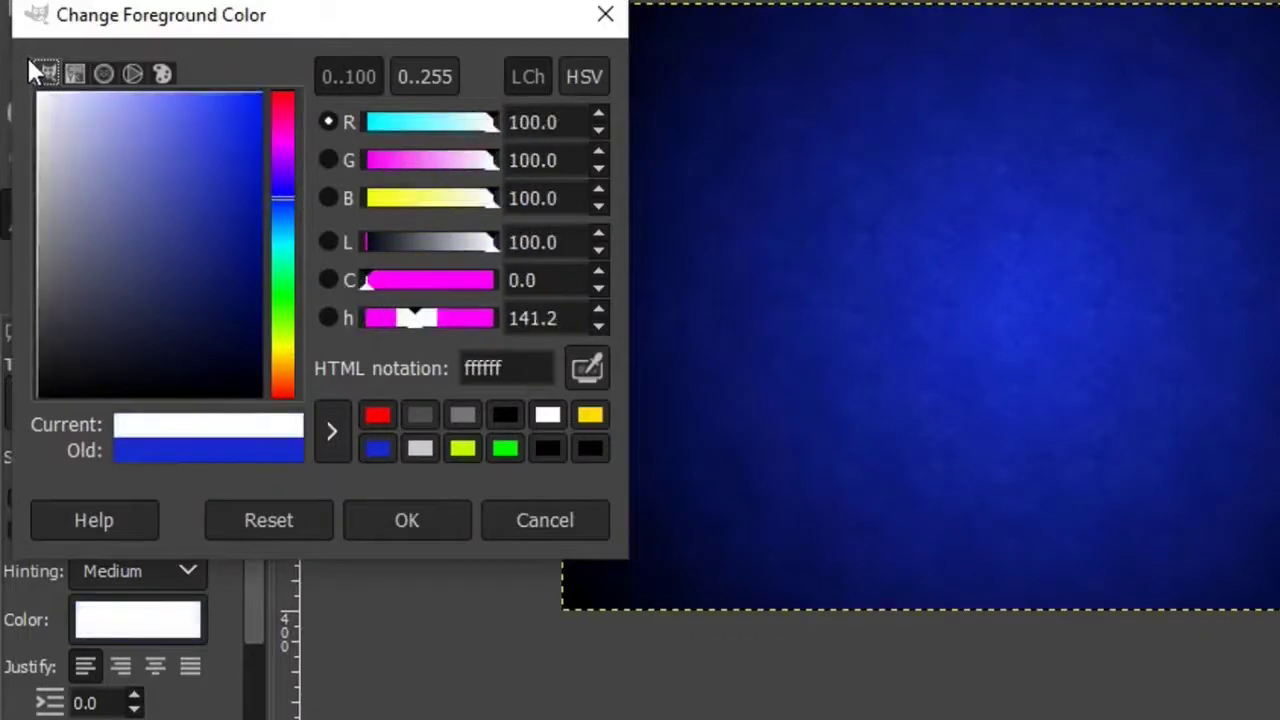
pyautogui.click(418, 524)
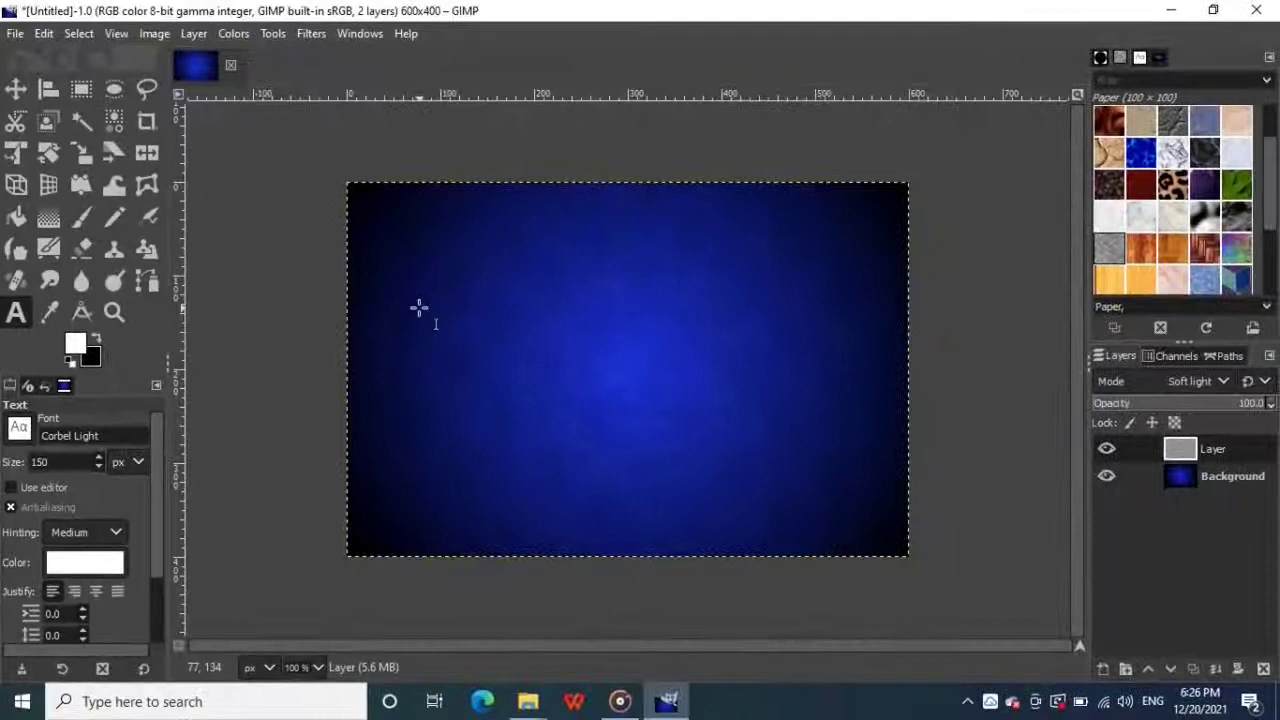
pyautogui.click(418, 308)
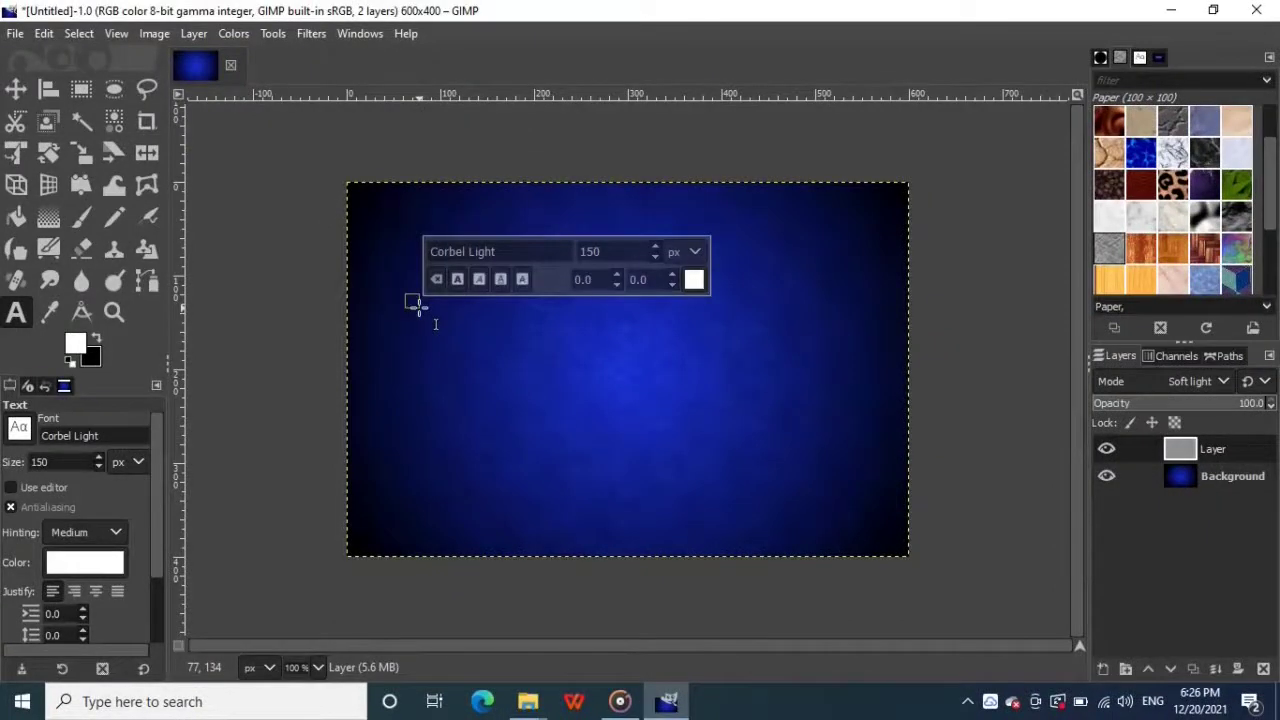
pyautogui.write('GIM')
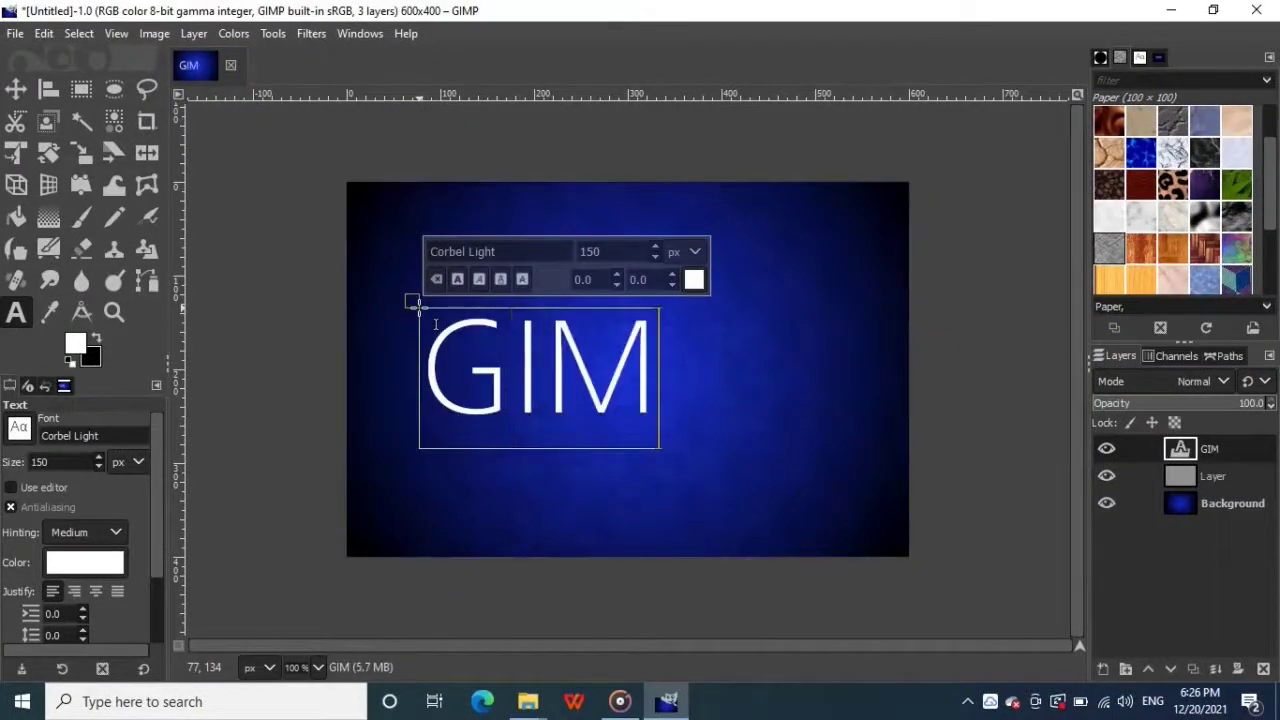
pyautogui.write('P')
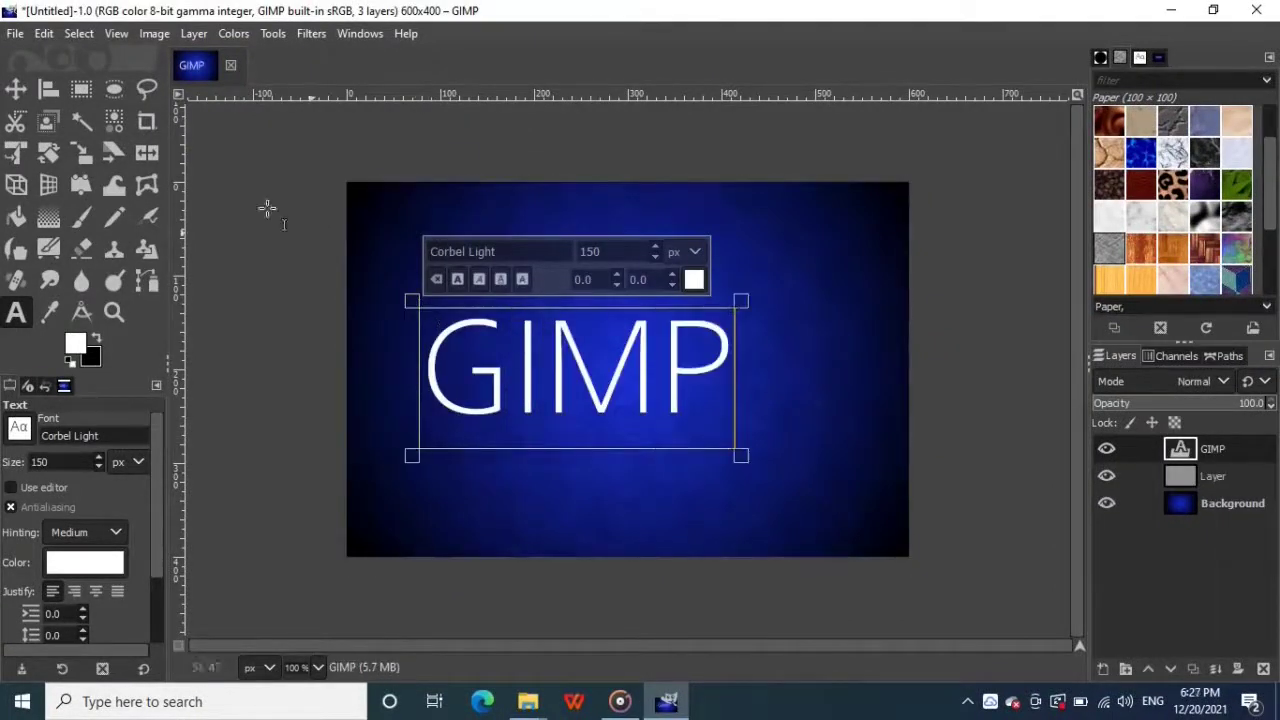
# Step: Align the GIMP text layer to the canvas centre, both horizontally and vertically
pyautogui.click(48, 89)
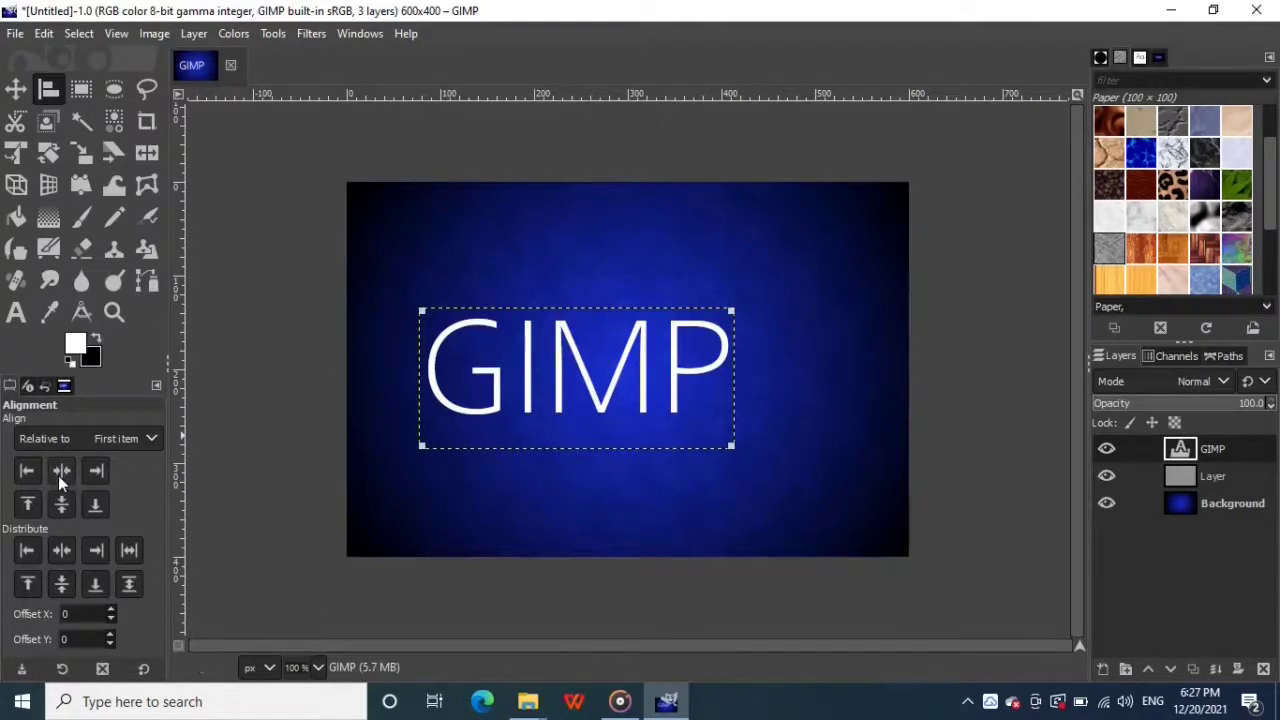
pyautogui.click(60, 477)
pyautogui.click(60, 507)
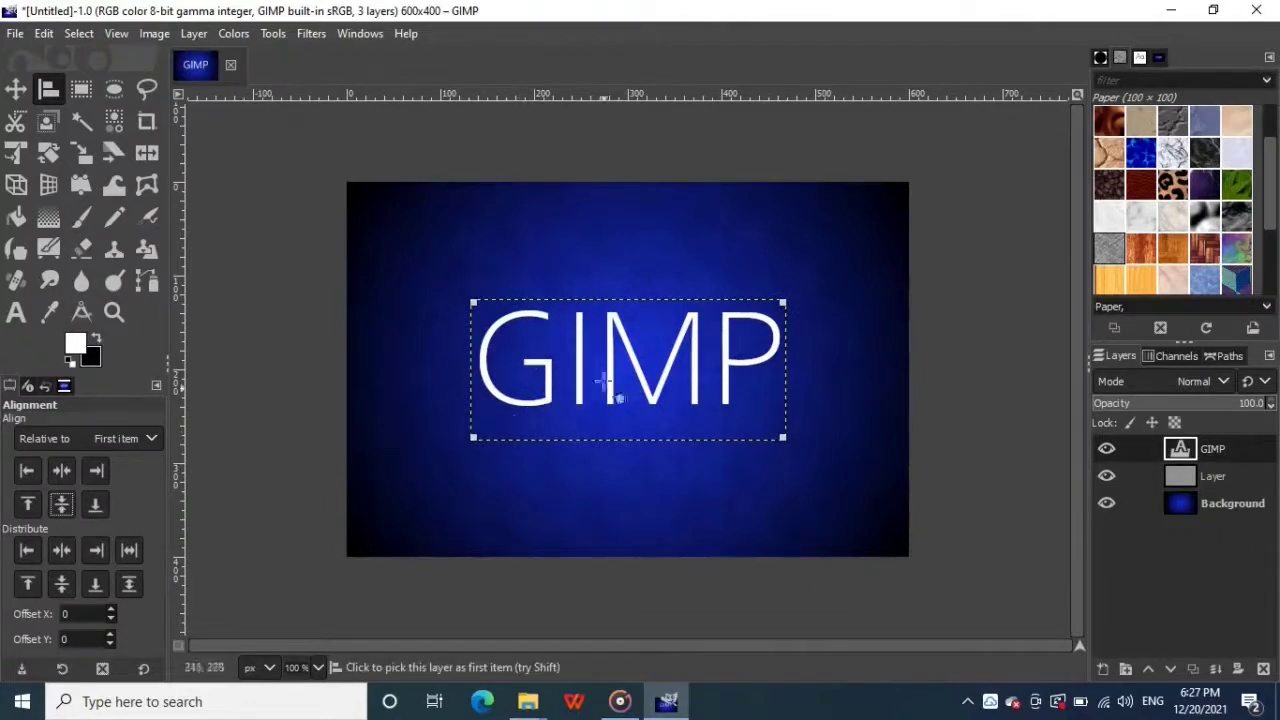
pyautogui.click(16, 90)
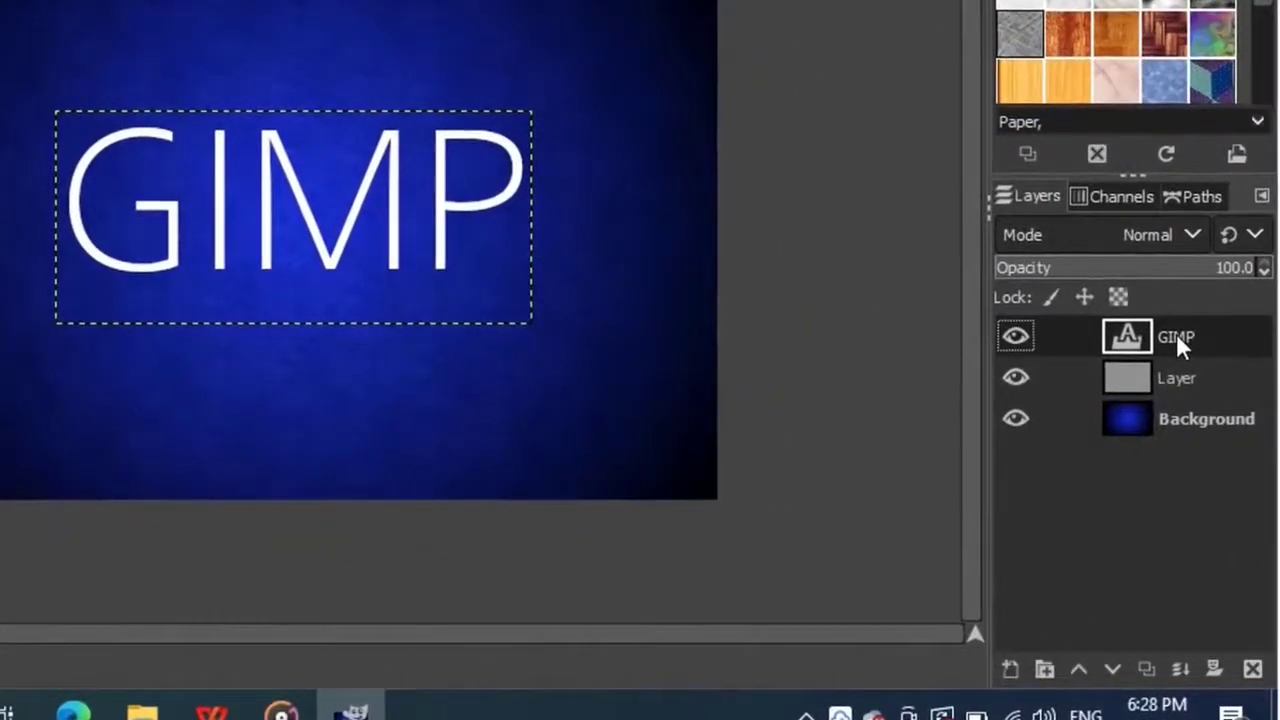
# Step: Load the GIMP text layer's alpha as a selection and add a new transparent layer
pyautogui.rightClick(1176, 333)
pyautogui.scroll(-1, 949, 475)
pyautogui.scroll(-1, 980, 560)
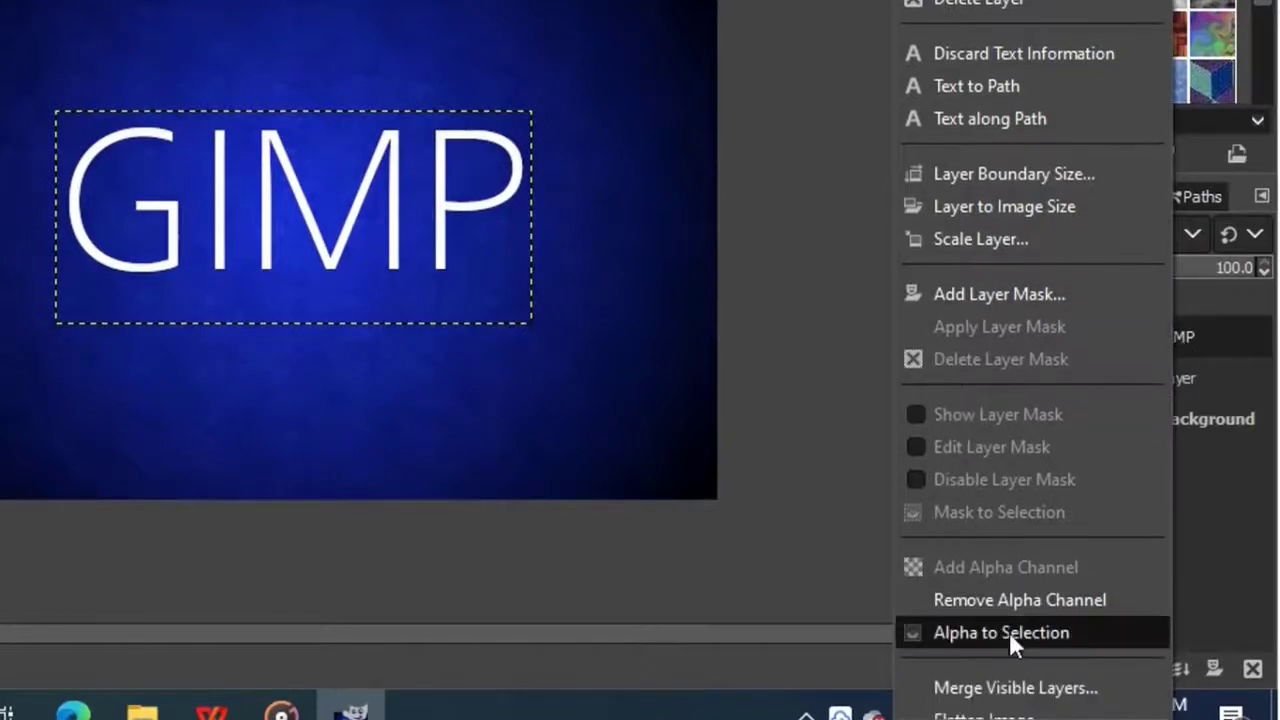
pyautogui.click(1005, 632)
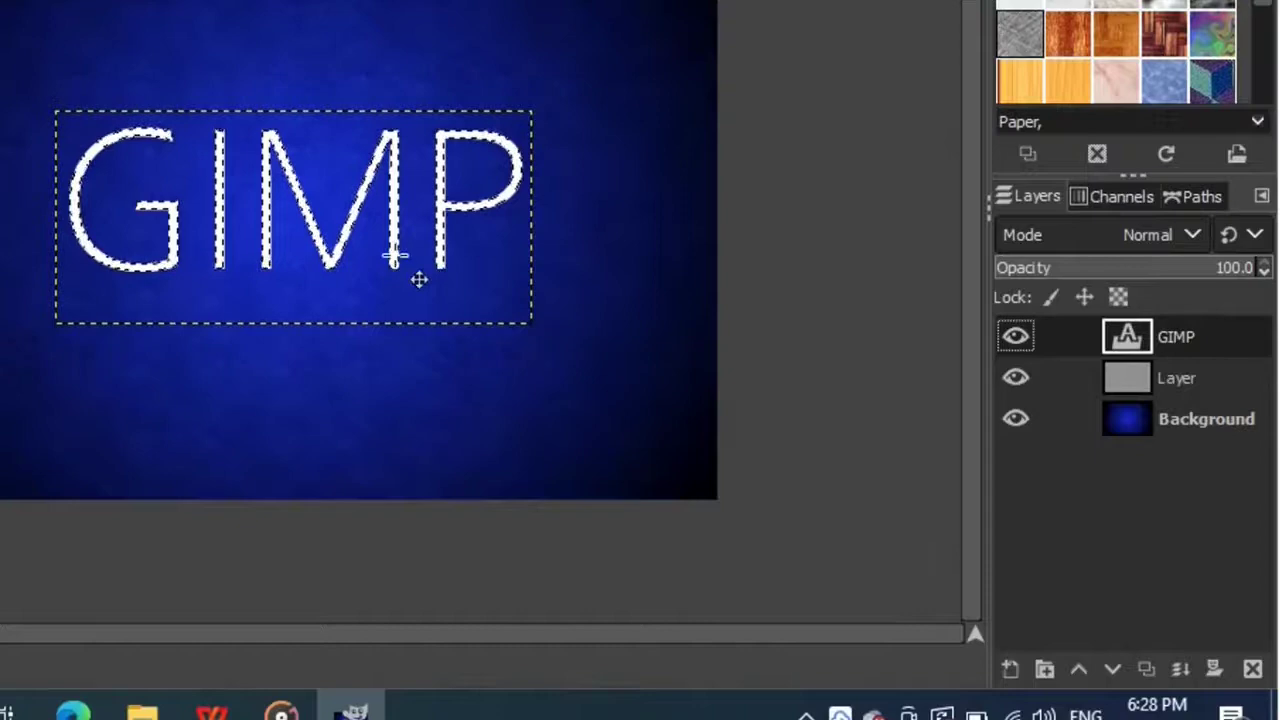
pyautogui.click(1012, 671)
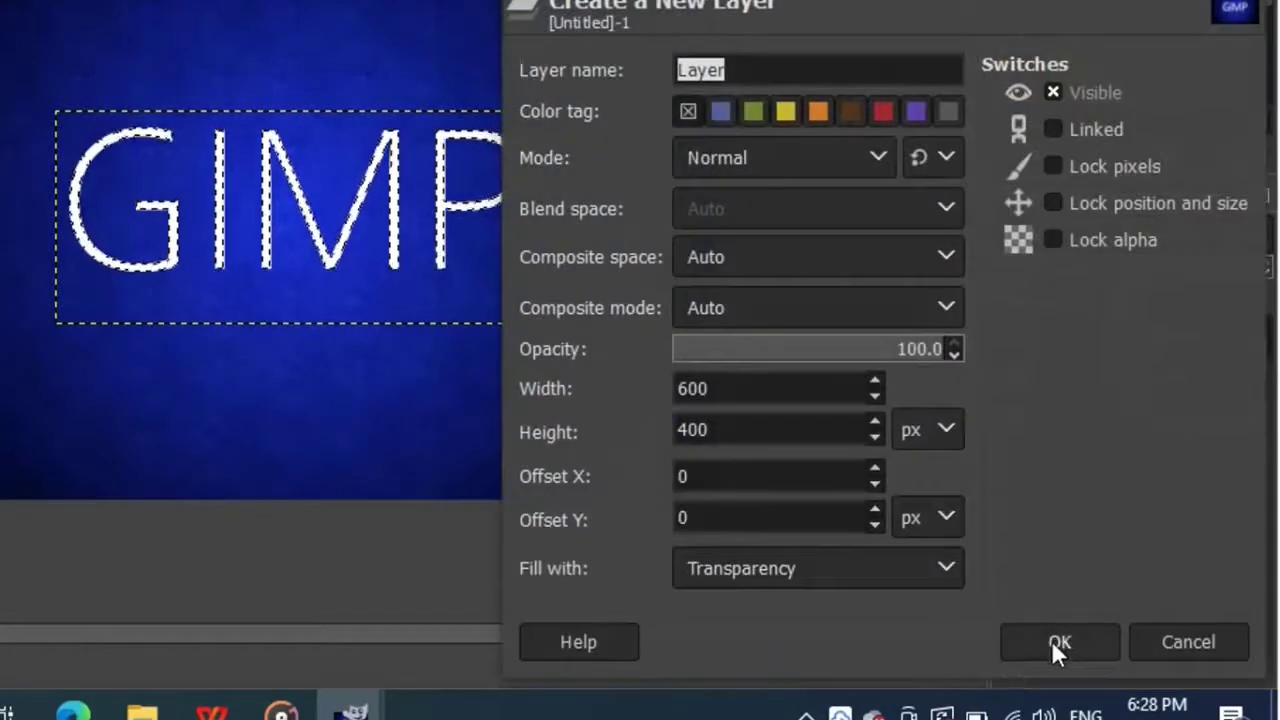
pyautogui.click(1051, 640)
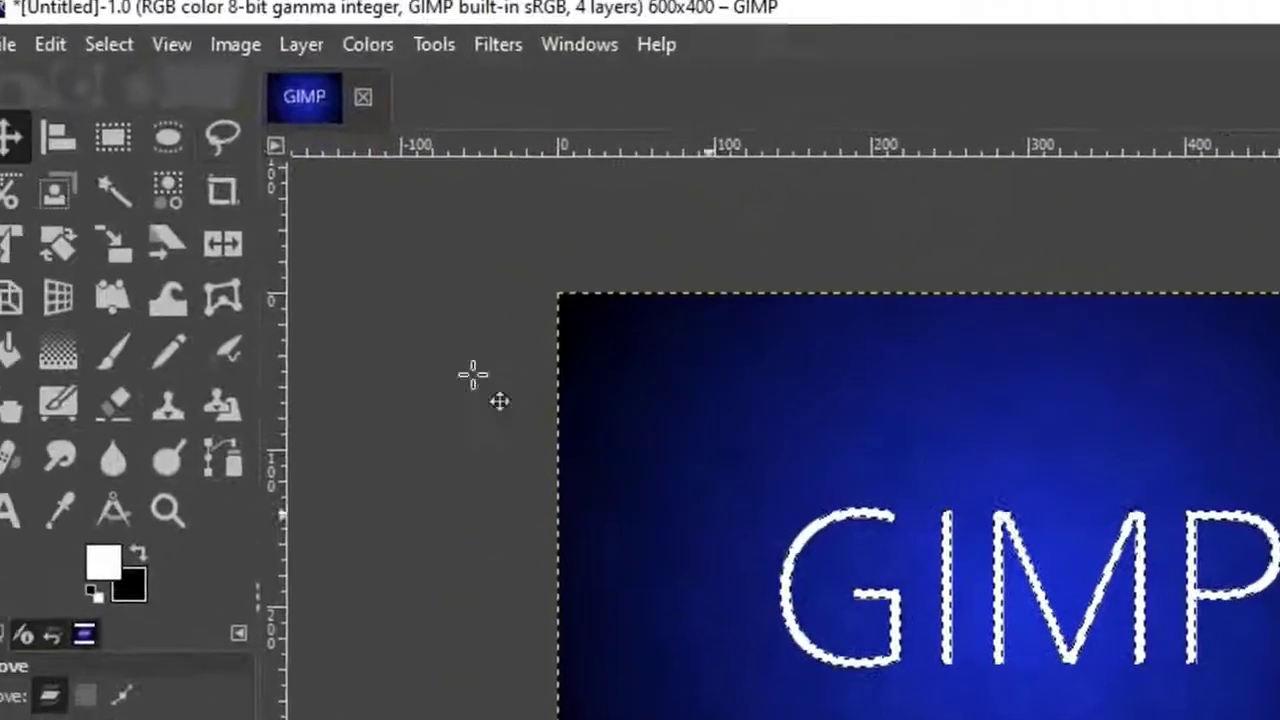
# Step: Grow the letter selection by 10 px and fill it with black
pyautogui.click(96, 40)
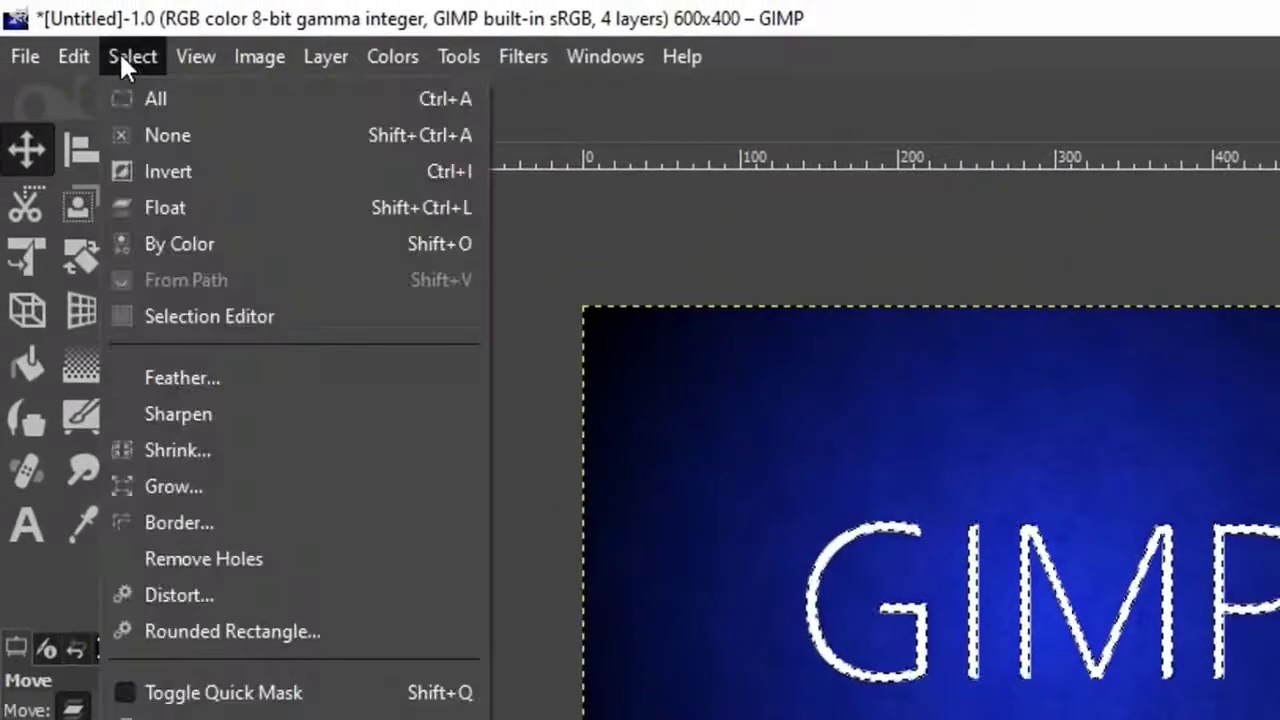
pyautogui.click(171, 486)
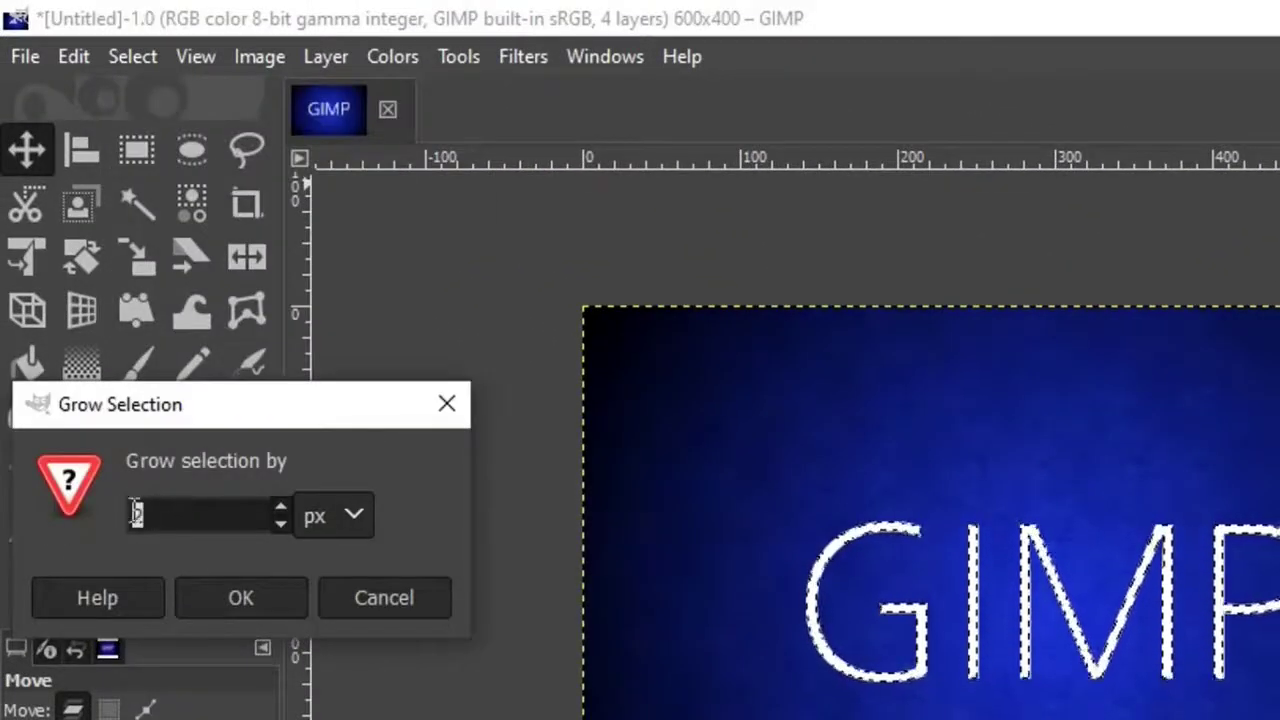
pyautogui.write('10')
pyautogui.click(246, 597)
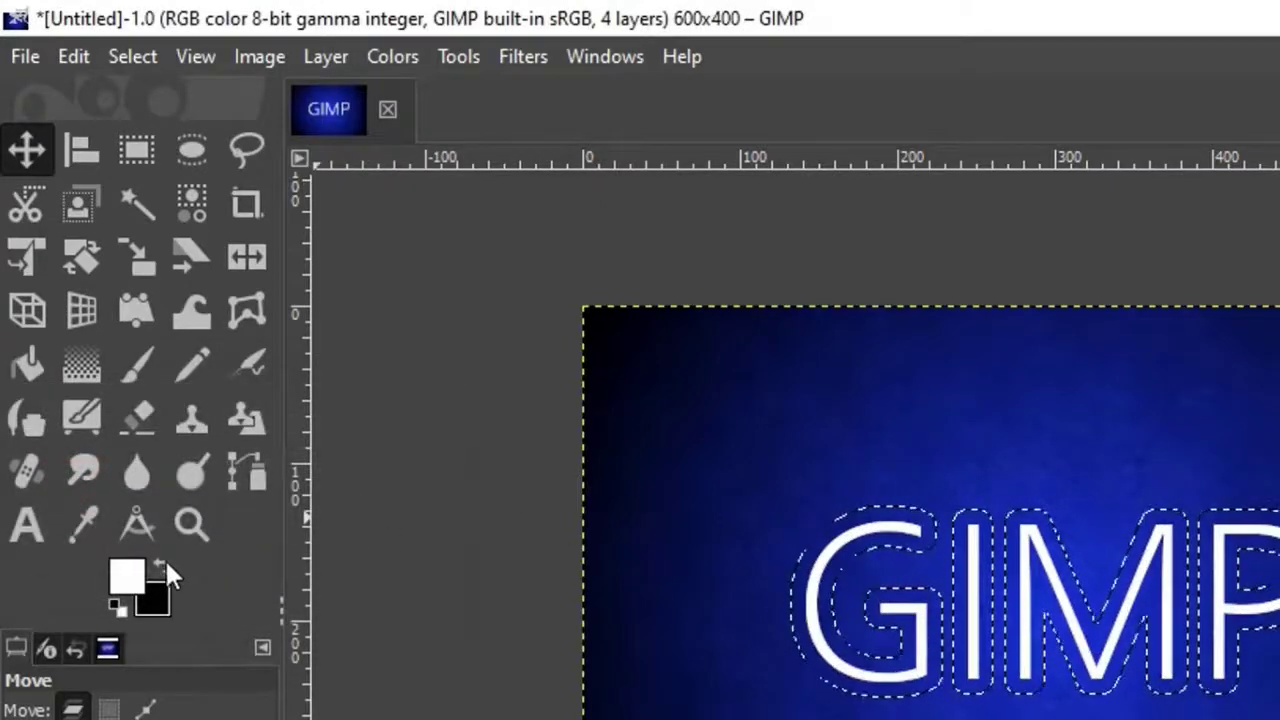
pyautogui.click(164, 567)
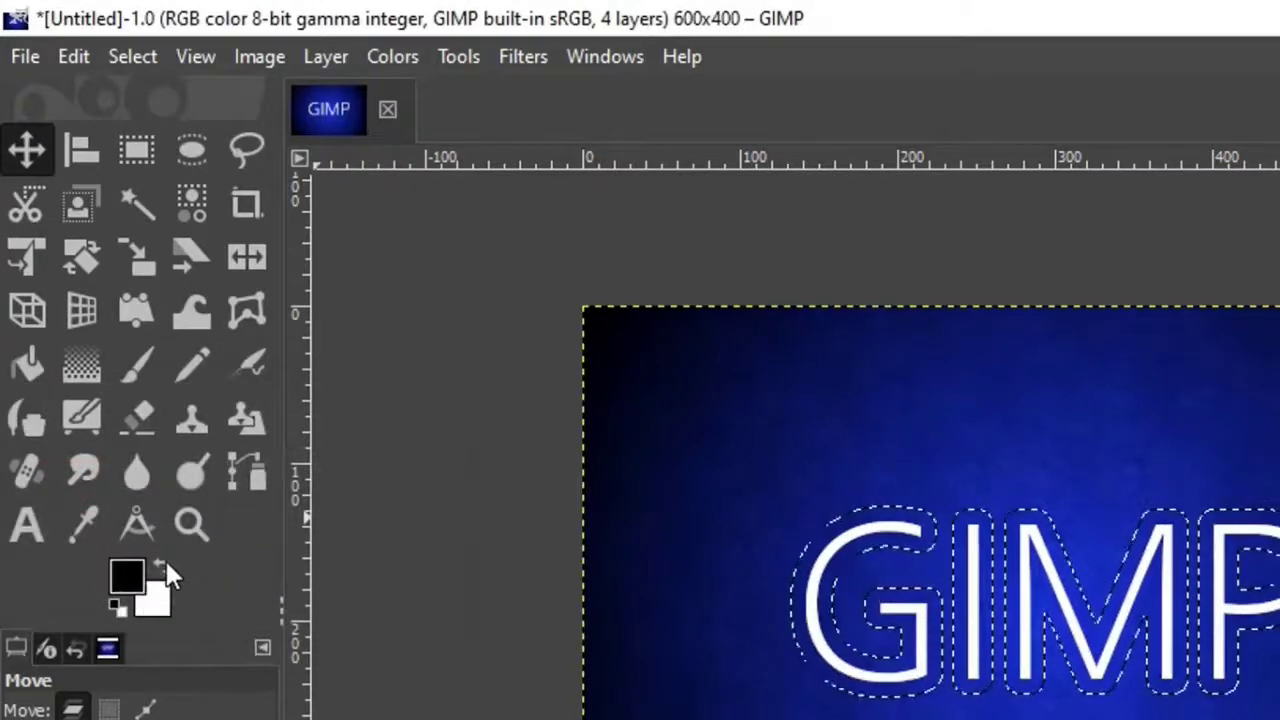
pyautogui.click(64, 56)
pyautogui.click(163, 620)
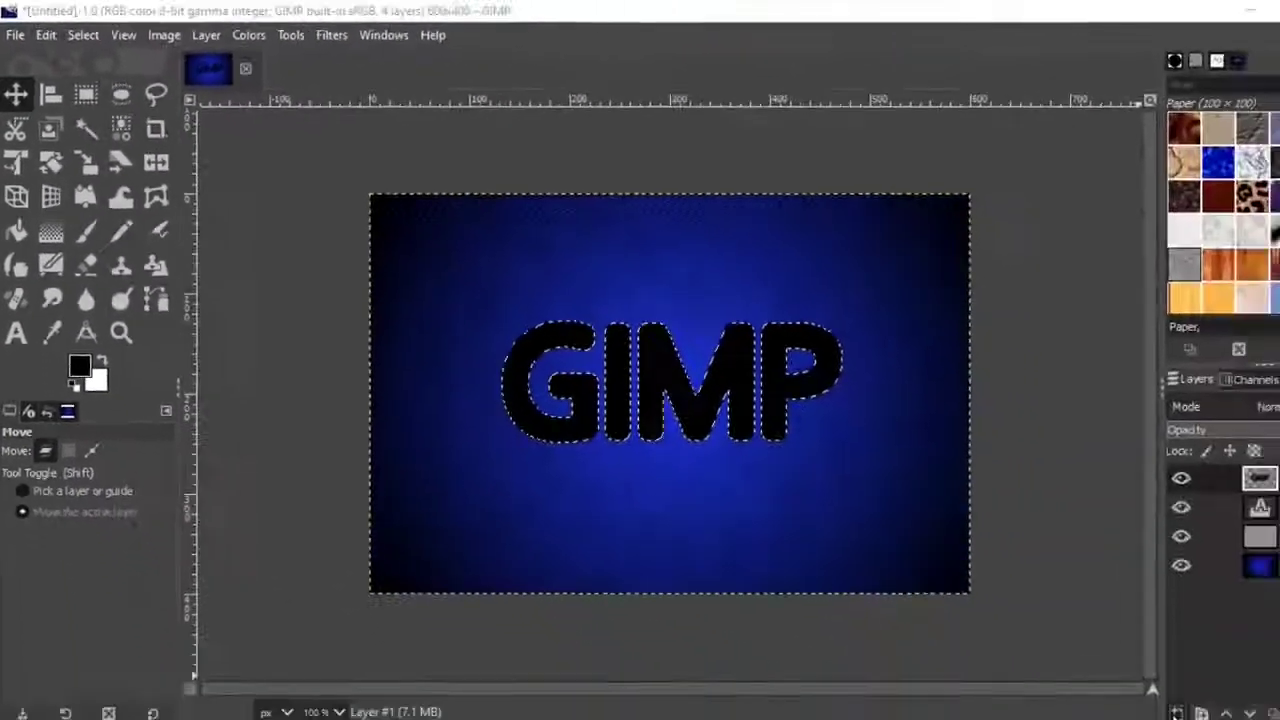
# Step: Add new layer Layer #2 and set the background colour to grey
pyautogui.click(1101, 668)
pyautogui.click(1117, 650)
pyautogui.click(91, 356)
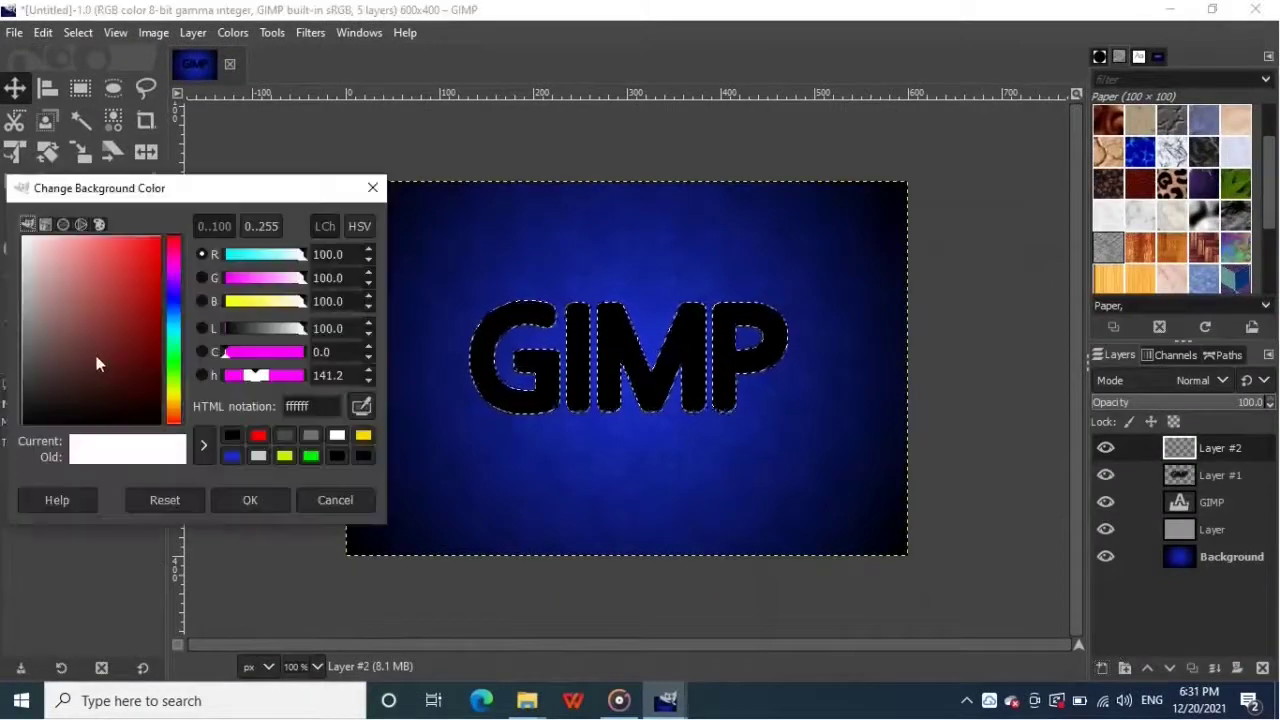
pyautogui.click(30, 331)
pyautogui.click(250, 500)
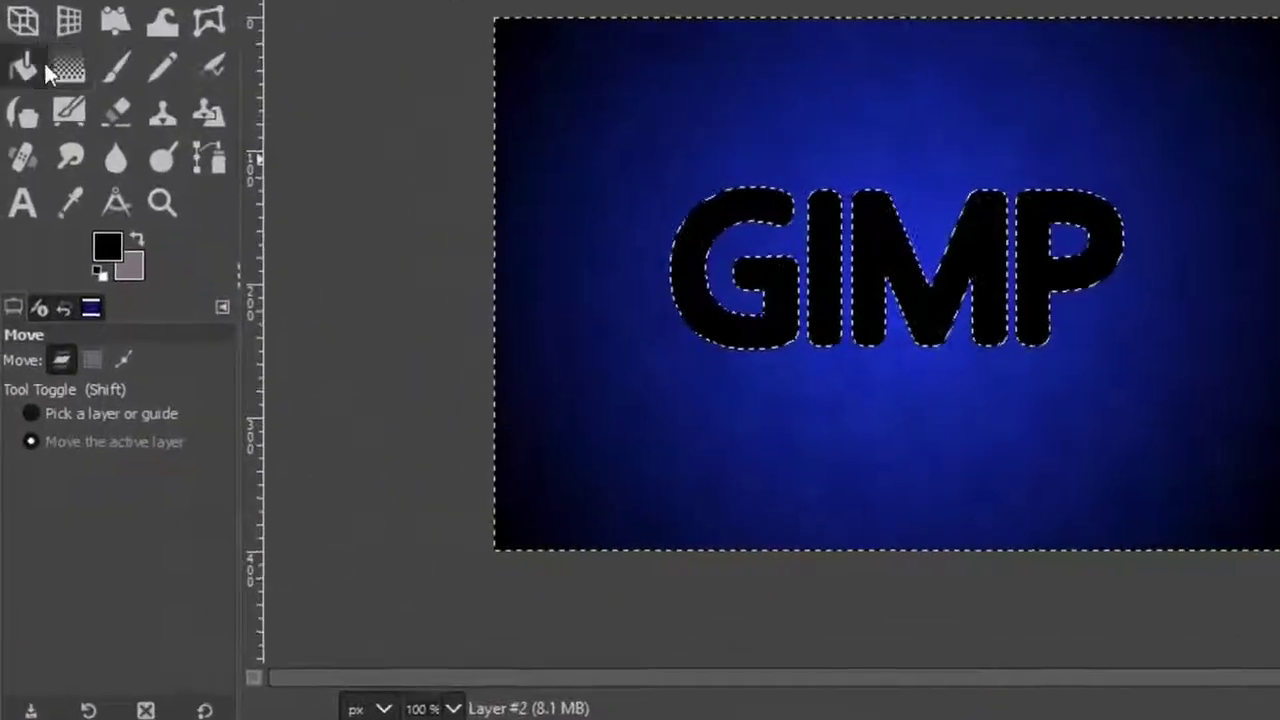
# Step: Draw a vertical linear grey-to-black gradient across the letters
pyautogui.click(68, 68)
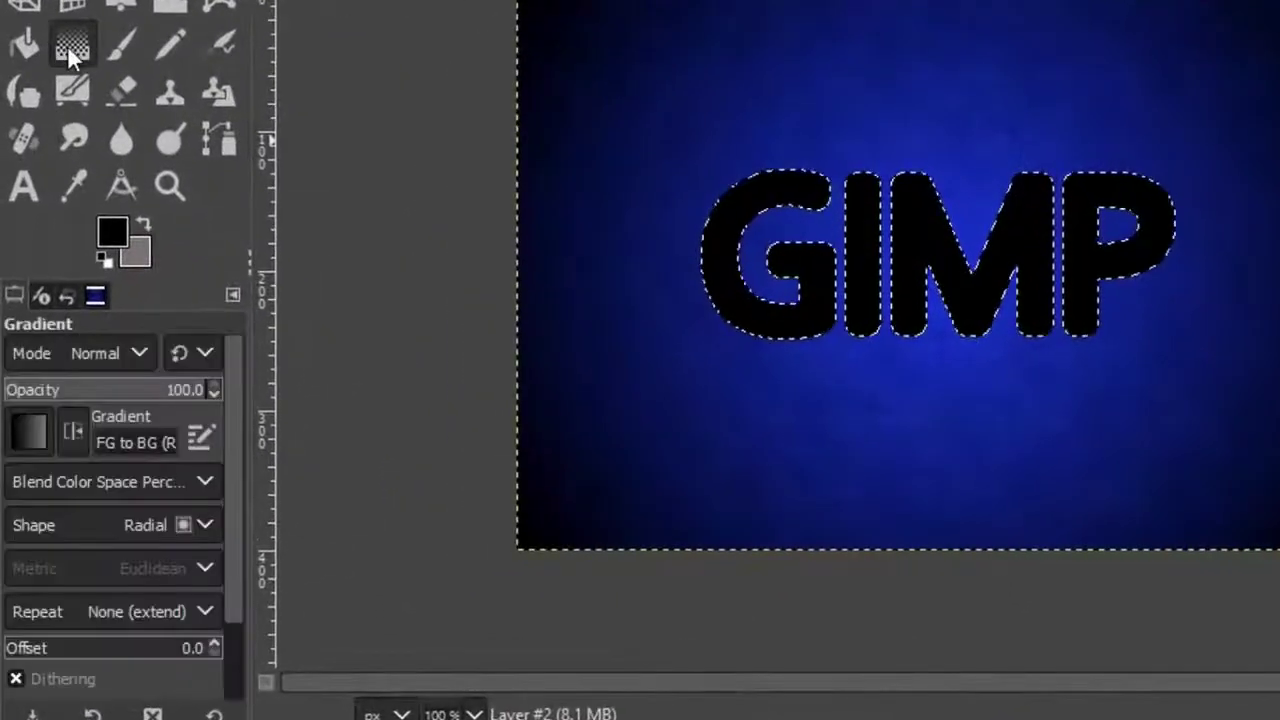
pyautogui.click(128, 520)
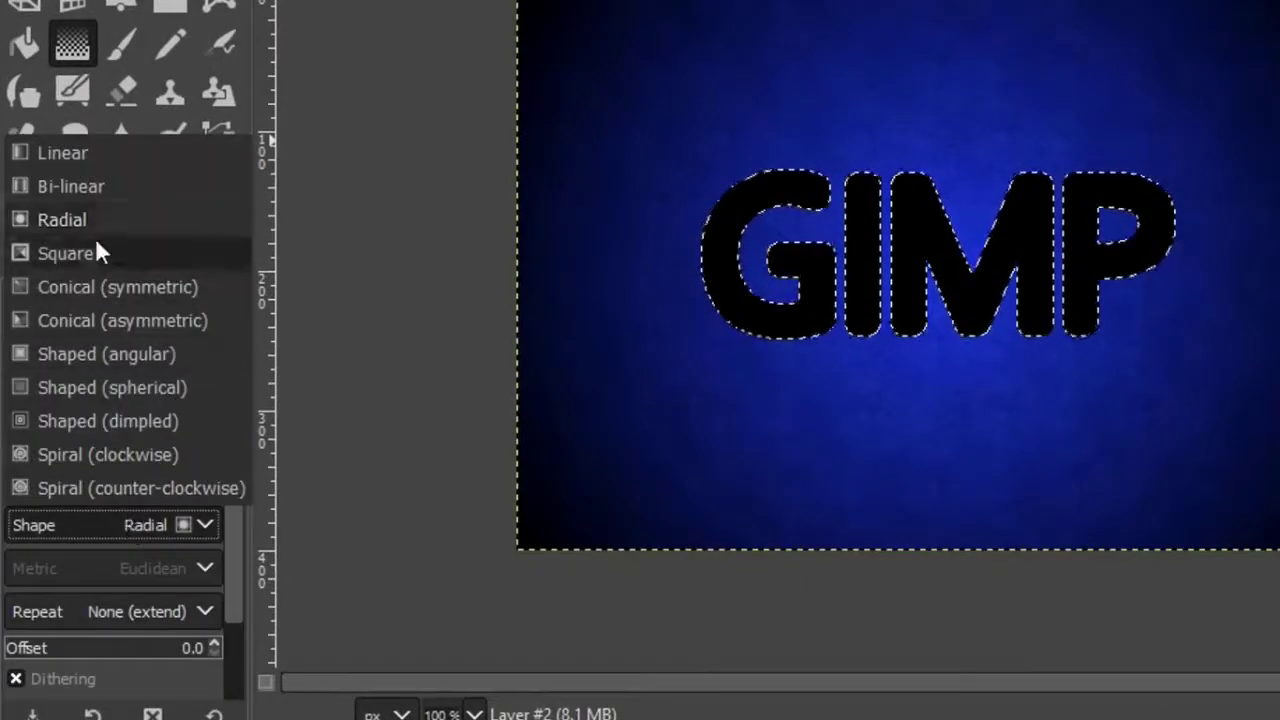
pyautogui.click(89, 152)
pyautogui.moveTo(966, 343); pyautogui.dragTo(964, 205)
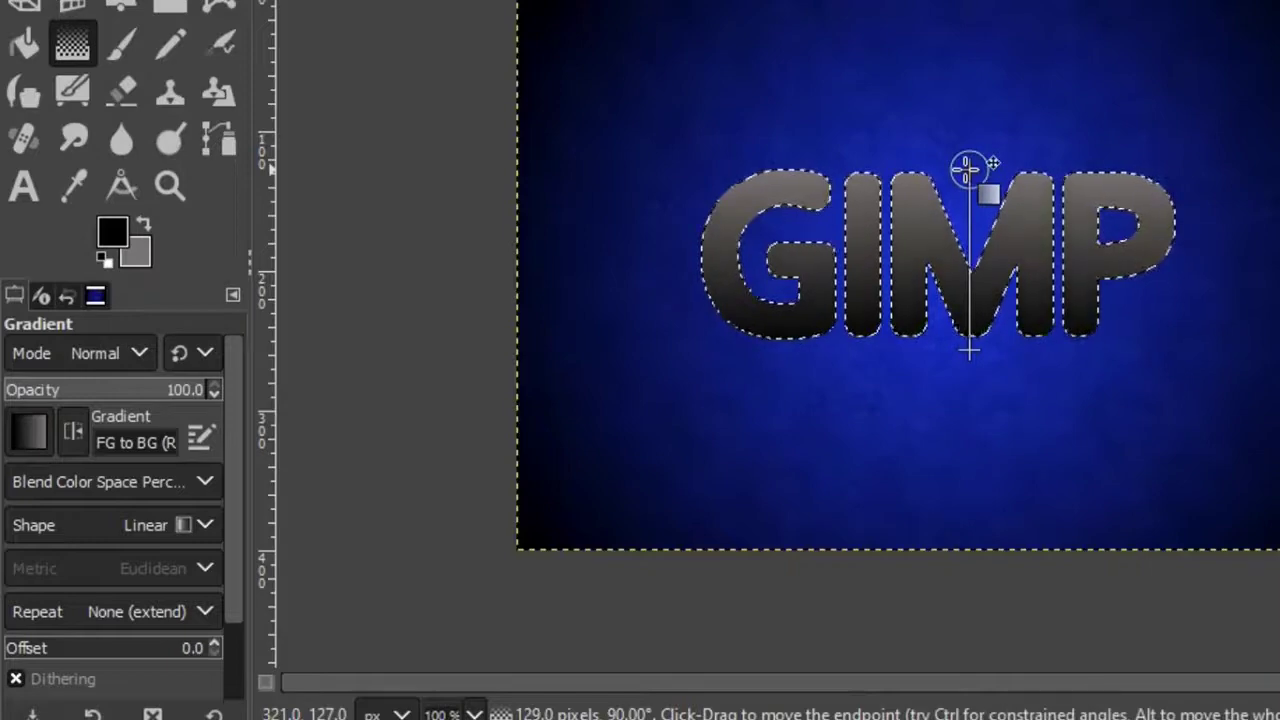
# Step: Commit the gradient, then select the GIMP text's letter shapes grown by 2 px
pyautogui.press('Return')
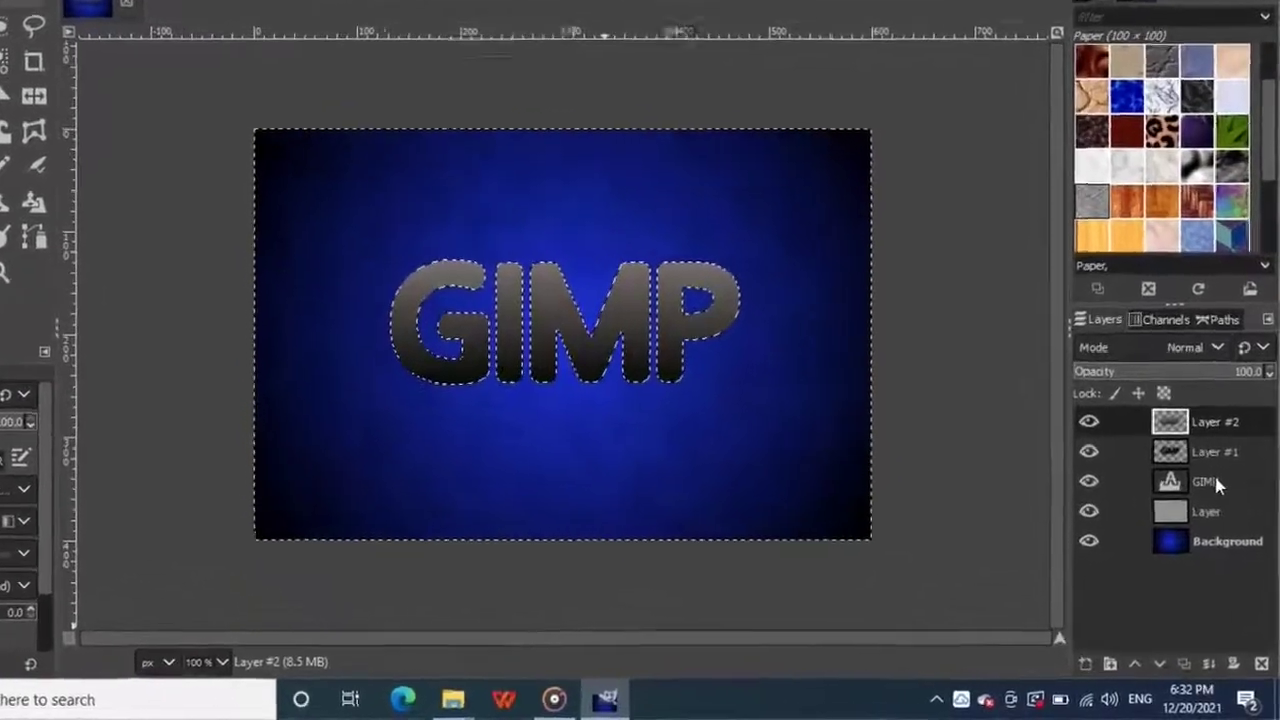
pyautogui.rightClick(1225, 502)
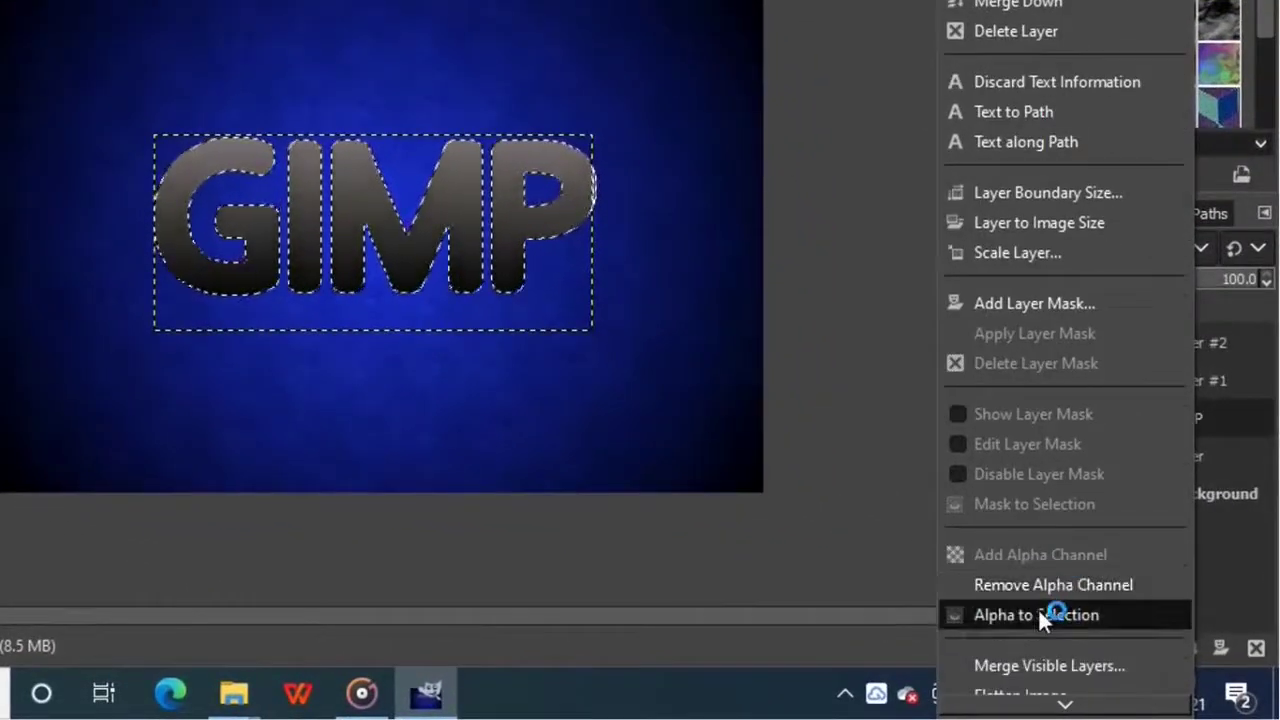
pyautogui.click(1050, 611)
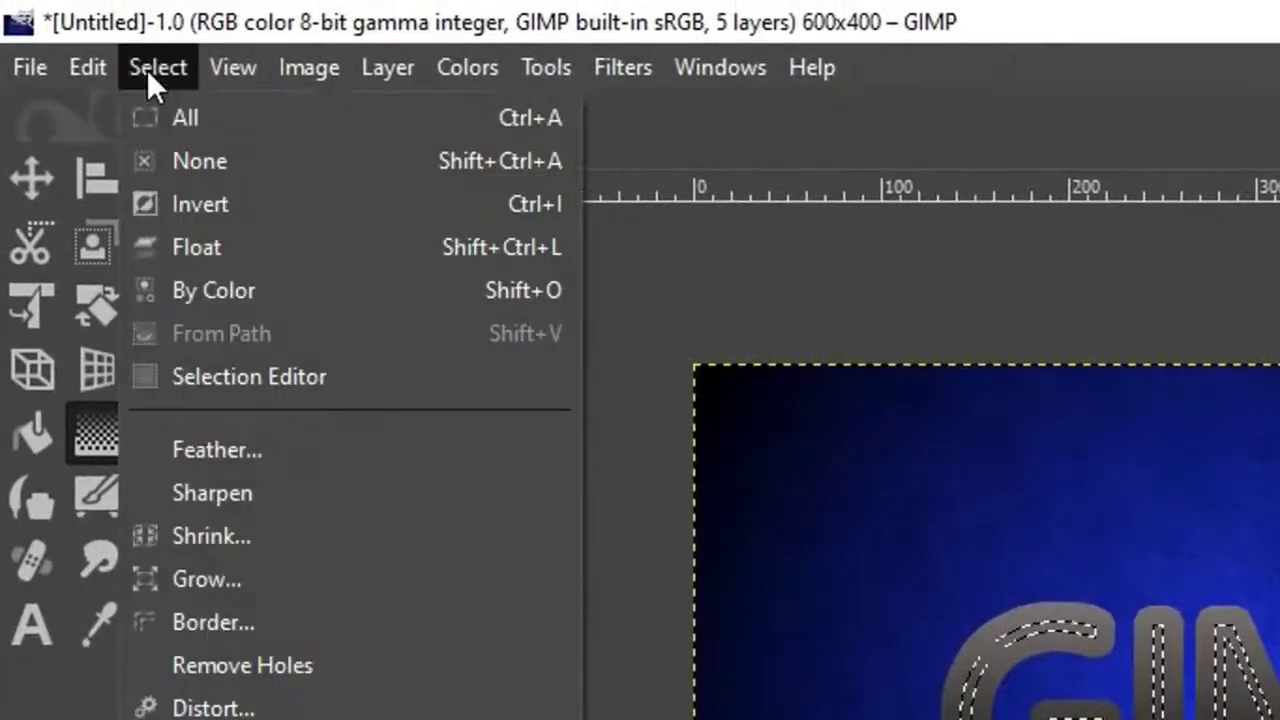
pyautogui.click(231, 570)
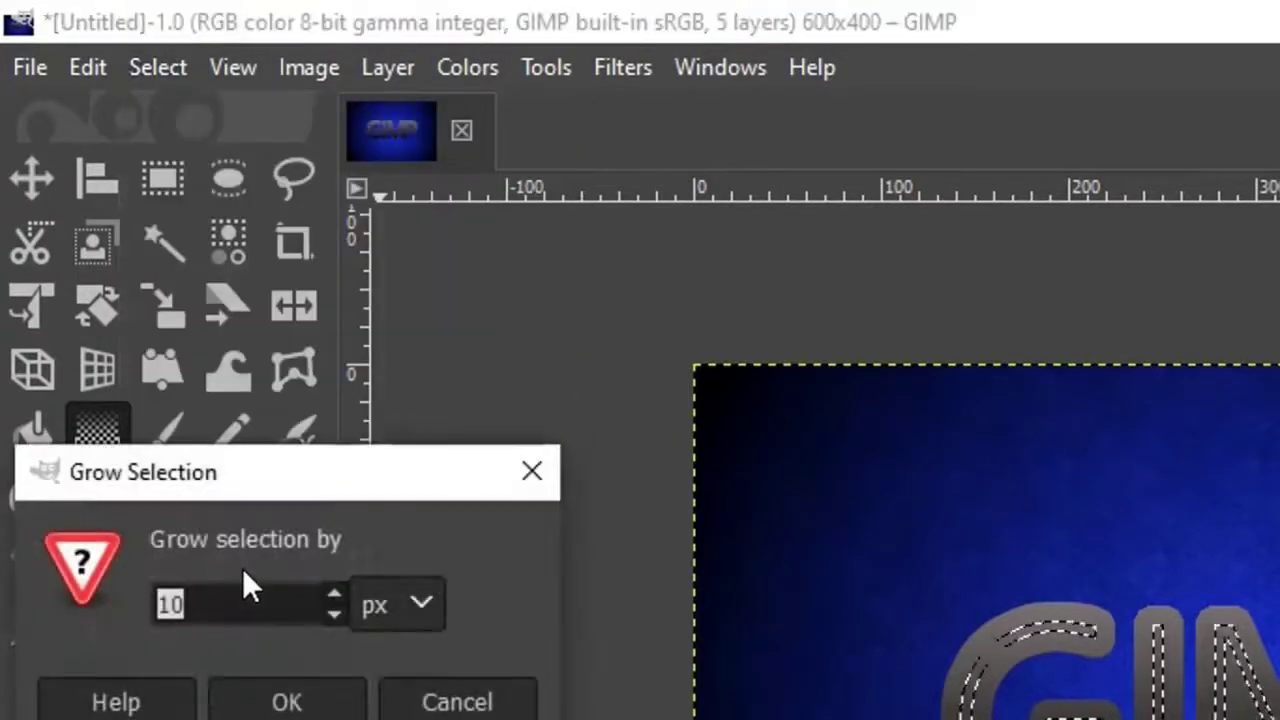
pyautogui.write('2')
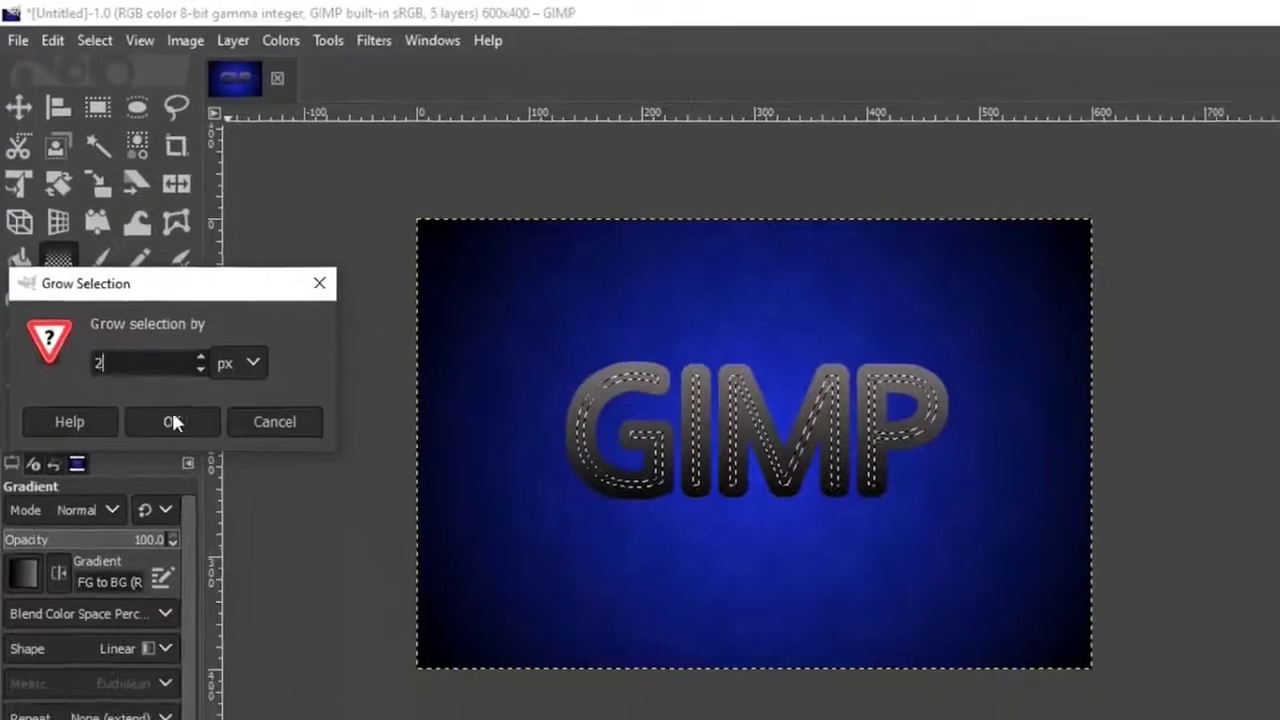
pyautogui.click(172, 421)
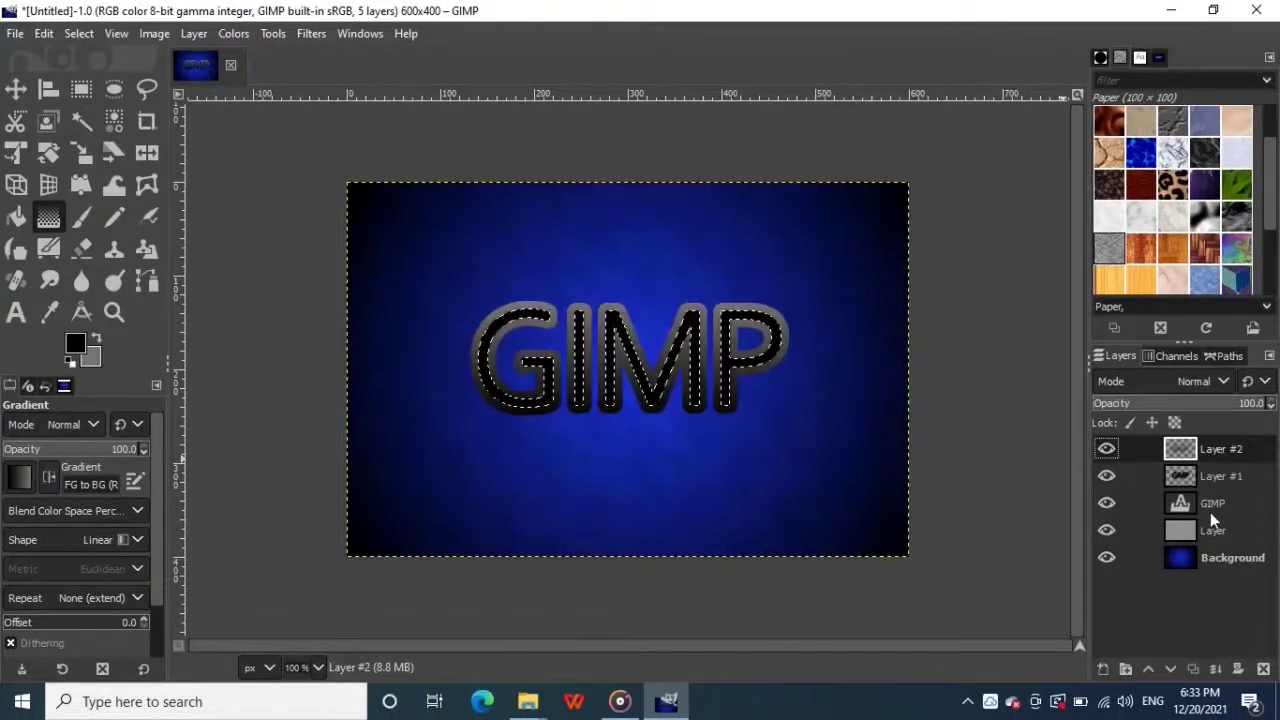
# Step: Load Layer #2's letter shape as a selection and add new layer Layer #3
pyautogui.rightClick(1216, 452)
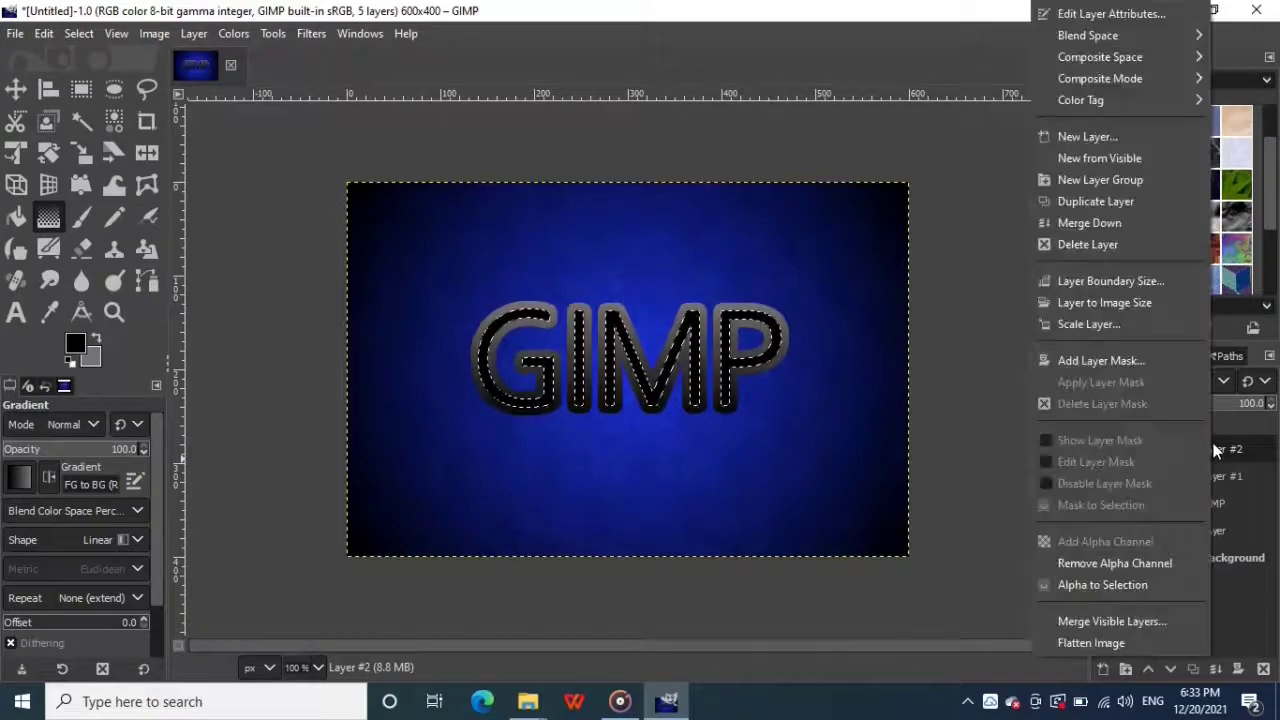
pyautogui.click(1088, 583)
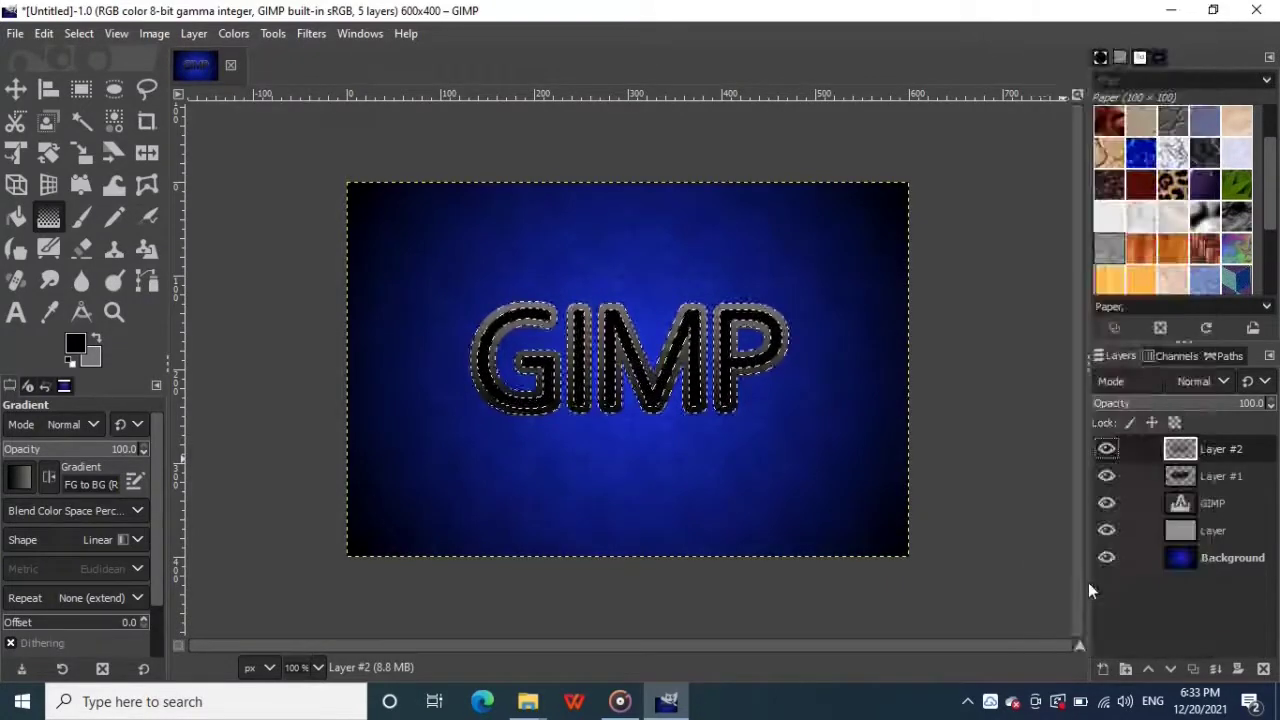
pyautogui.click(1103, 669)
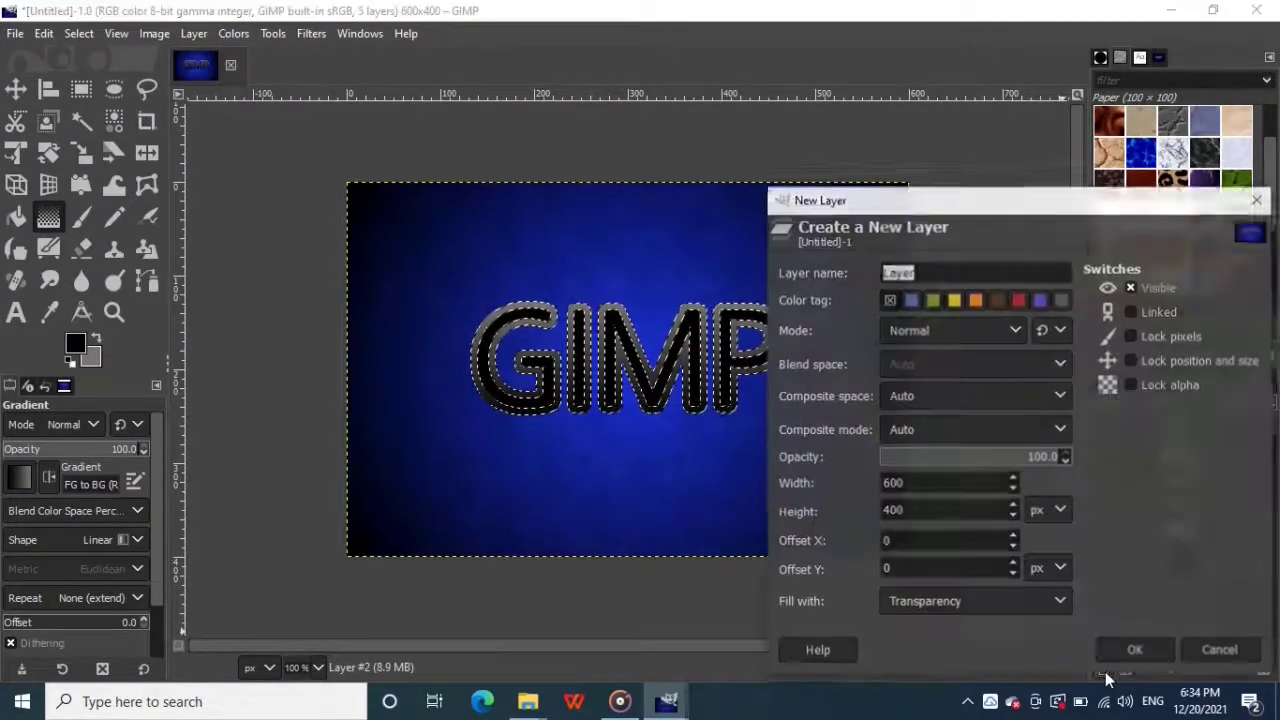
pyautogui.click(1124, 649)
# Step: Set white foreground and grey background, then fill the letters with a white-to-grey gradient
pyautogui.click(98, 341)
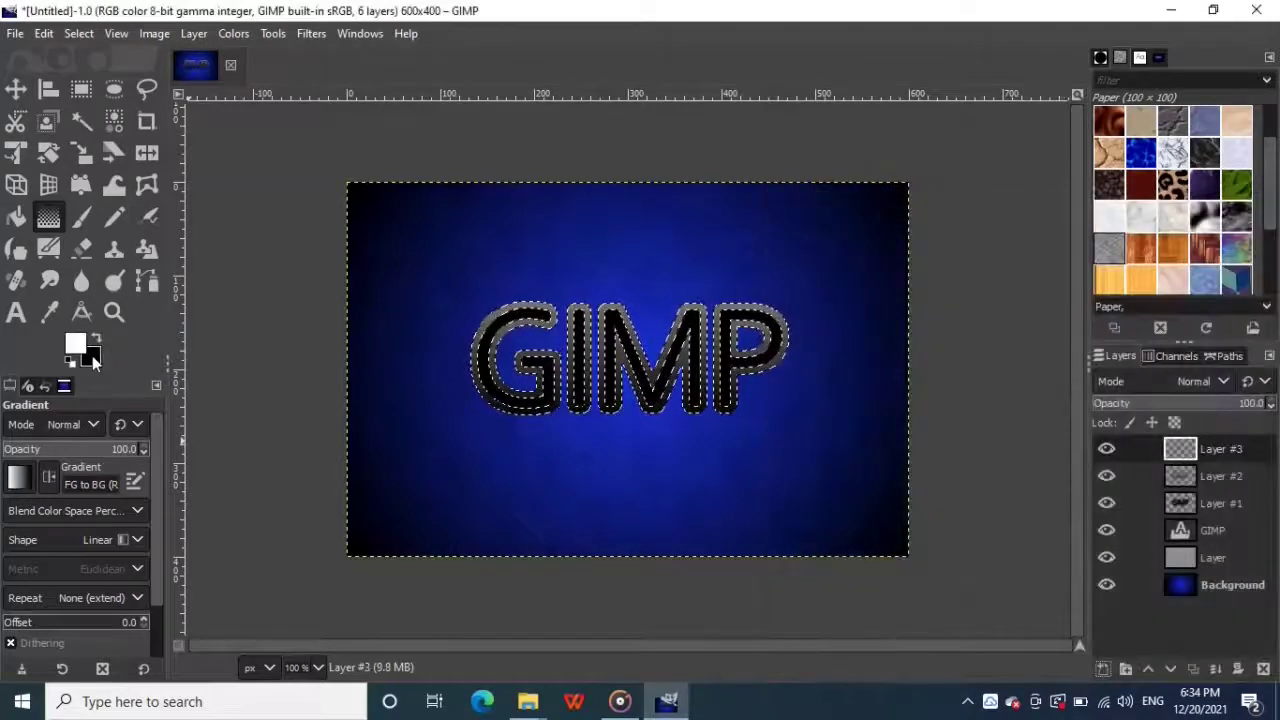
pyautogui.click(92, 358)
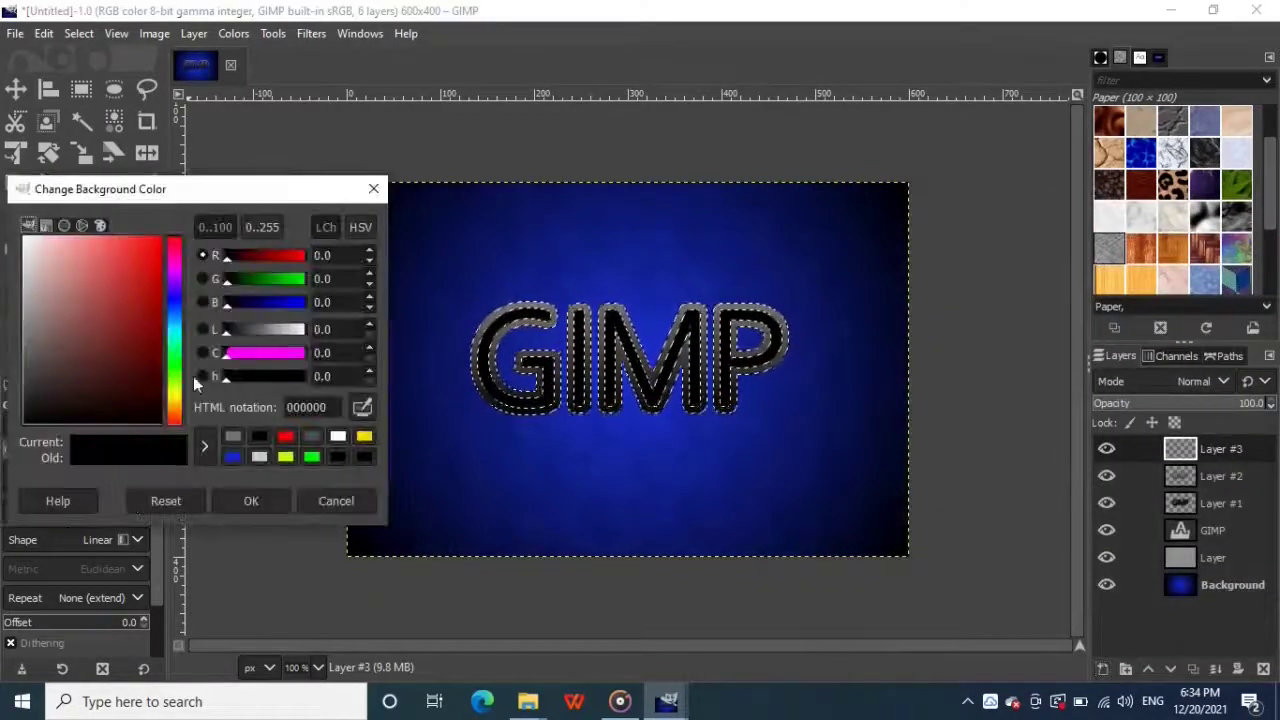
pyautogui.click(312, 437)
pyautogui.click(262, 503)
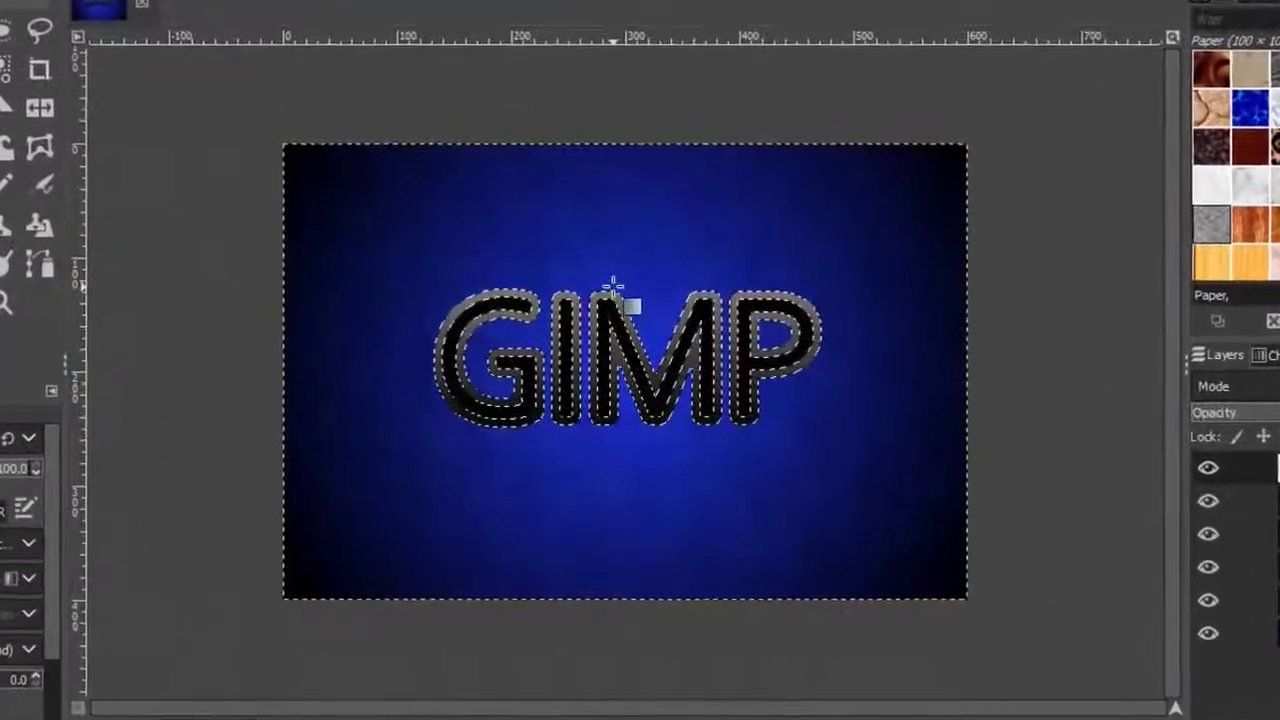
pyautogui.moveTo(613, 288); pyautogui.dragTo(614, 292)
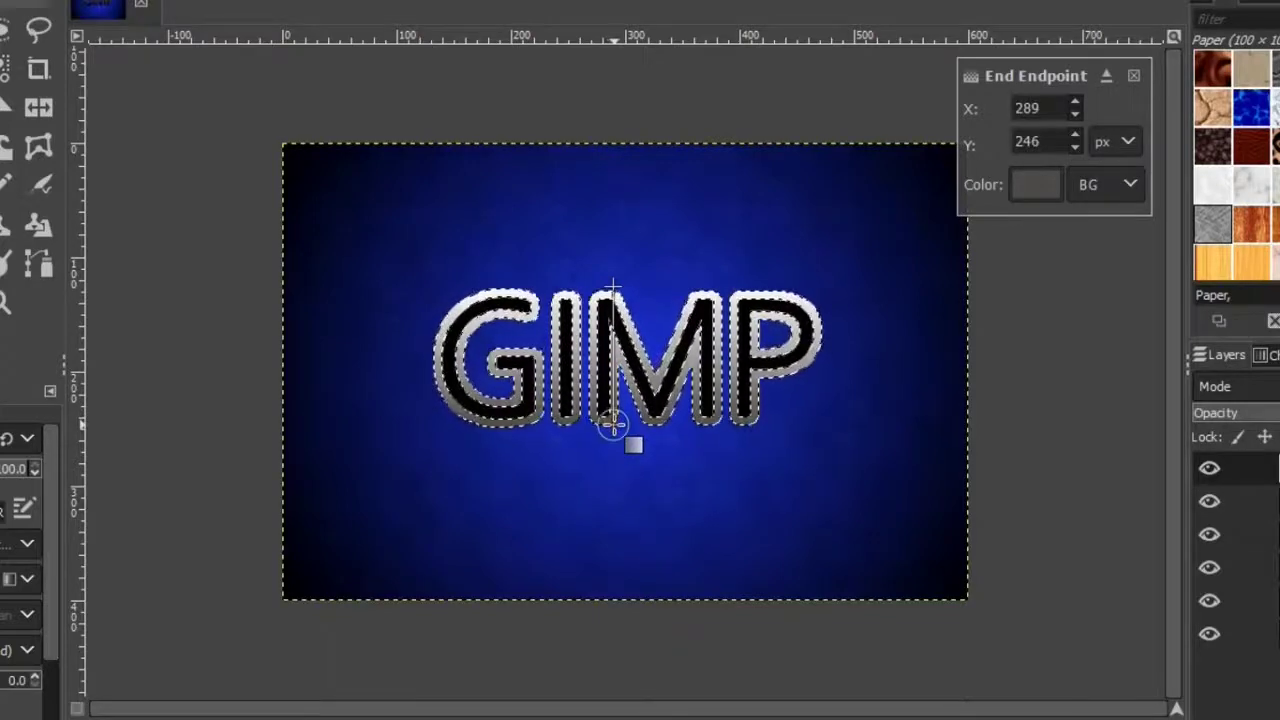
# Step: Commit the gradient, shrink the letter selection by 1 px, then clear the selection
pyautogui.press('Return')
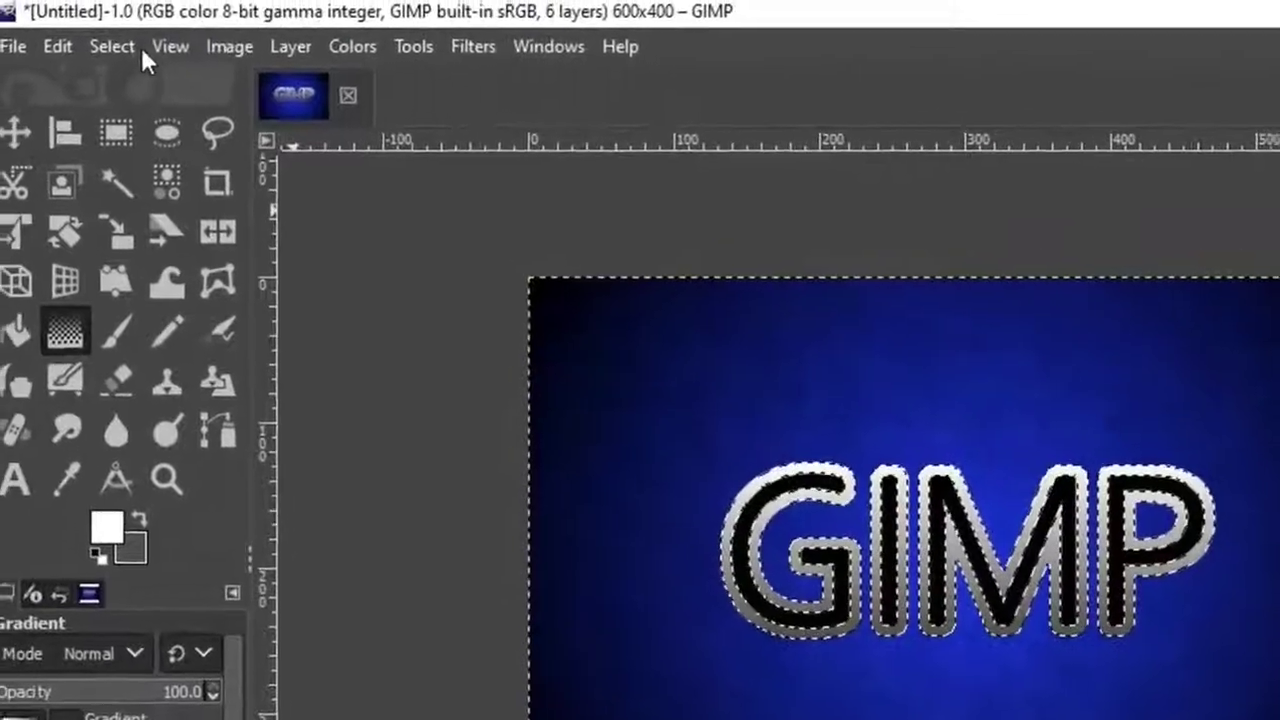
pyautogui.click(125, 47)
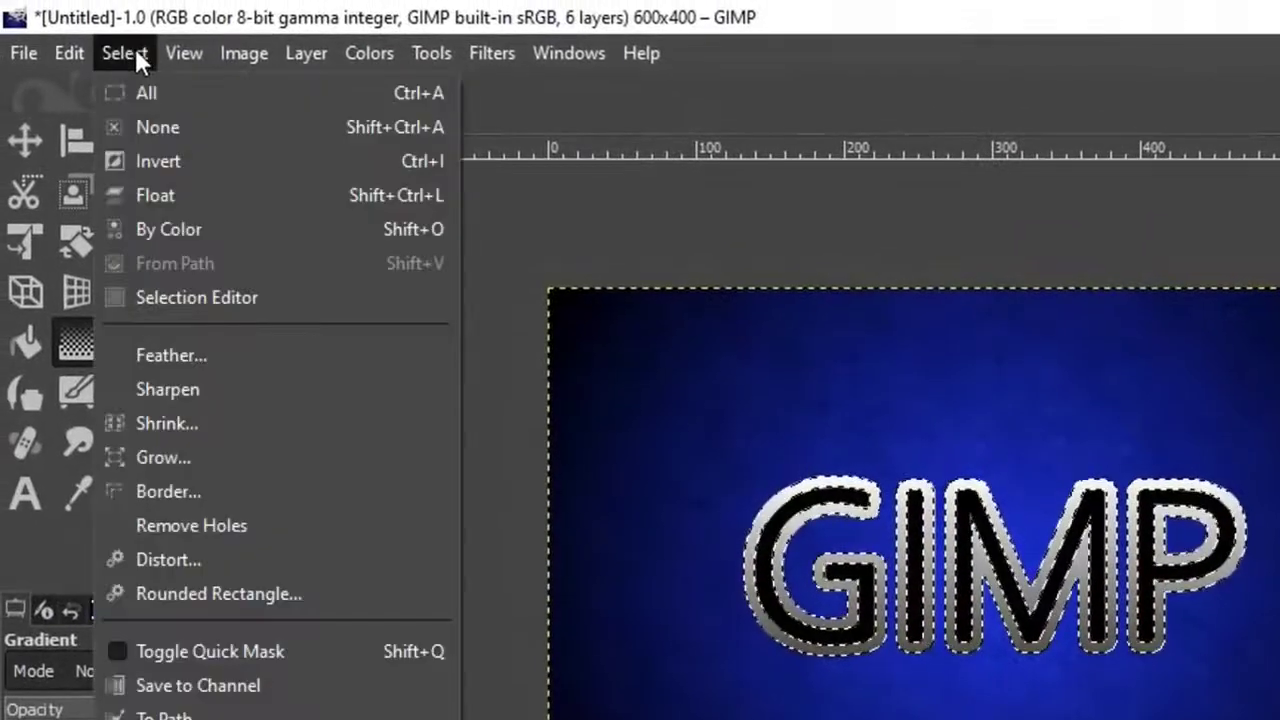
pyautogui.click(183, 425)
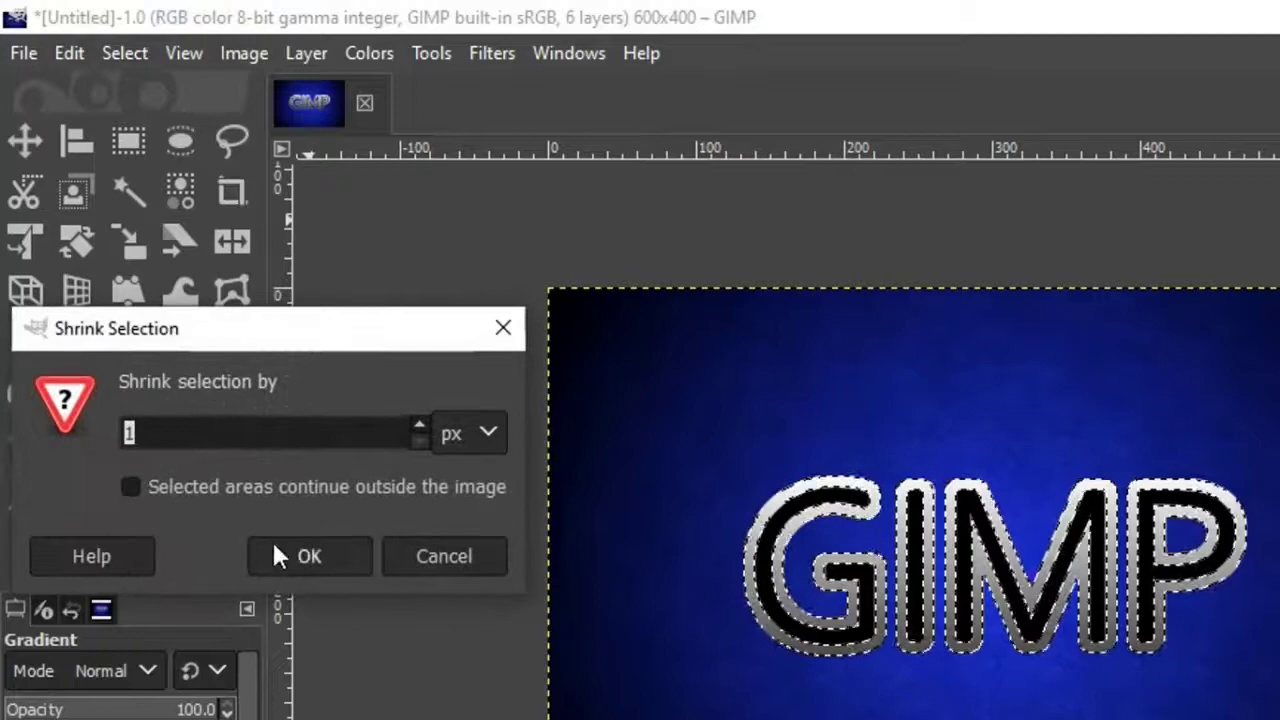
pyautogui.click(276, 555)
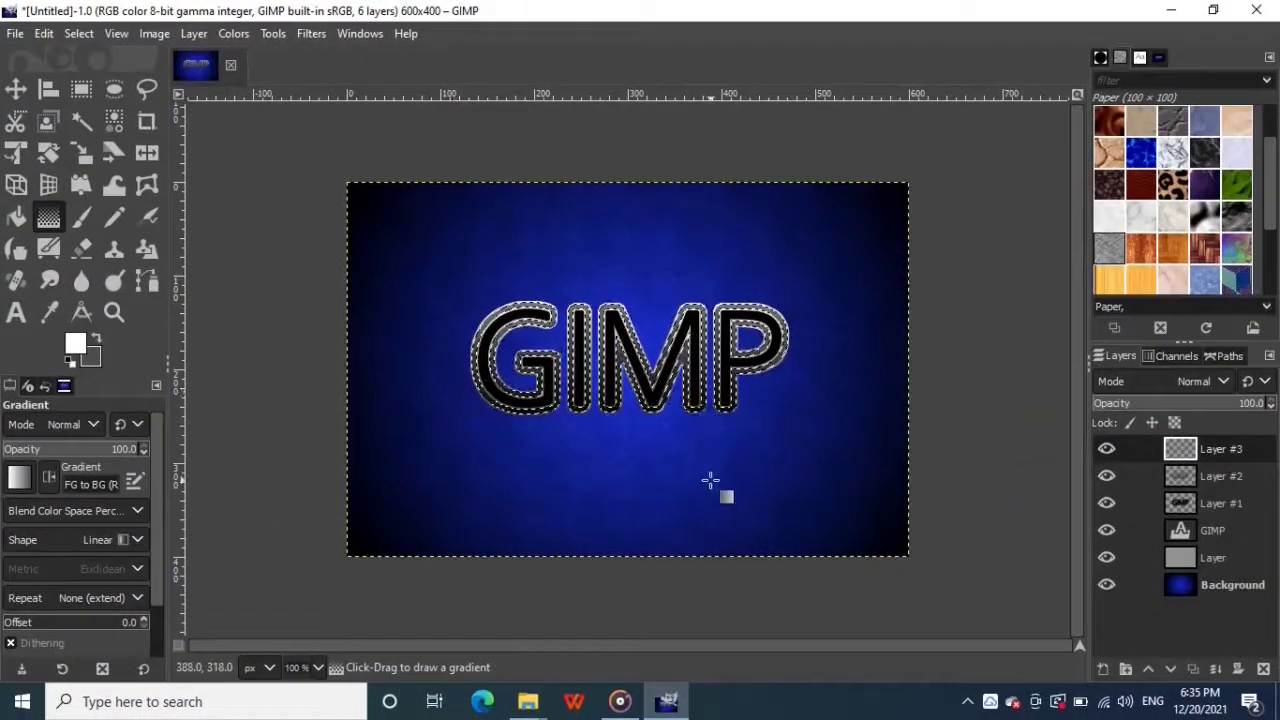
pyautogui.click(78, 33)
pyautogui.click(99, 81)
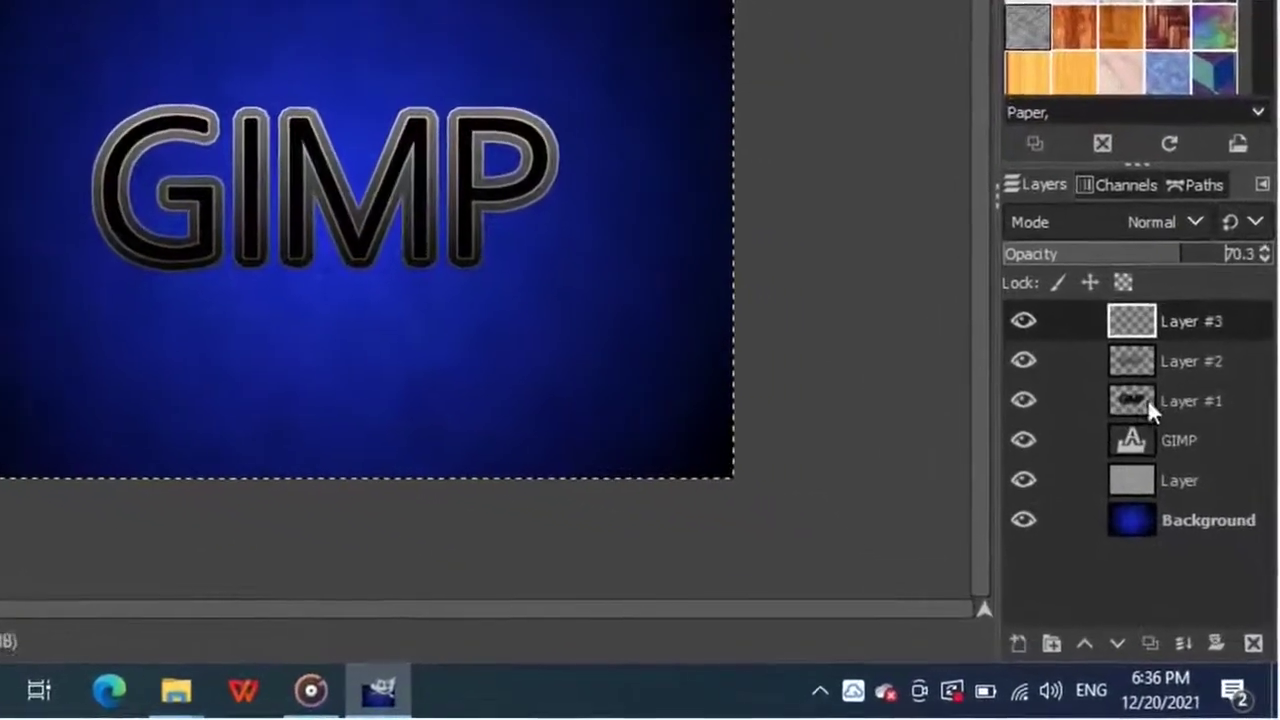
# Step: Make two duplicates of Layer #1, creating Layer #4 and Layer #5
pyautogui.click(1165, 399)
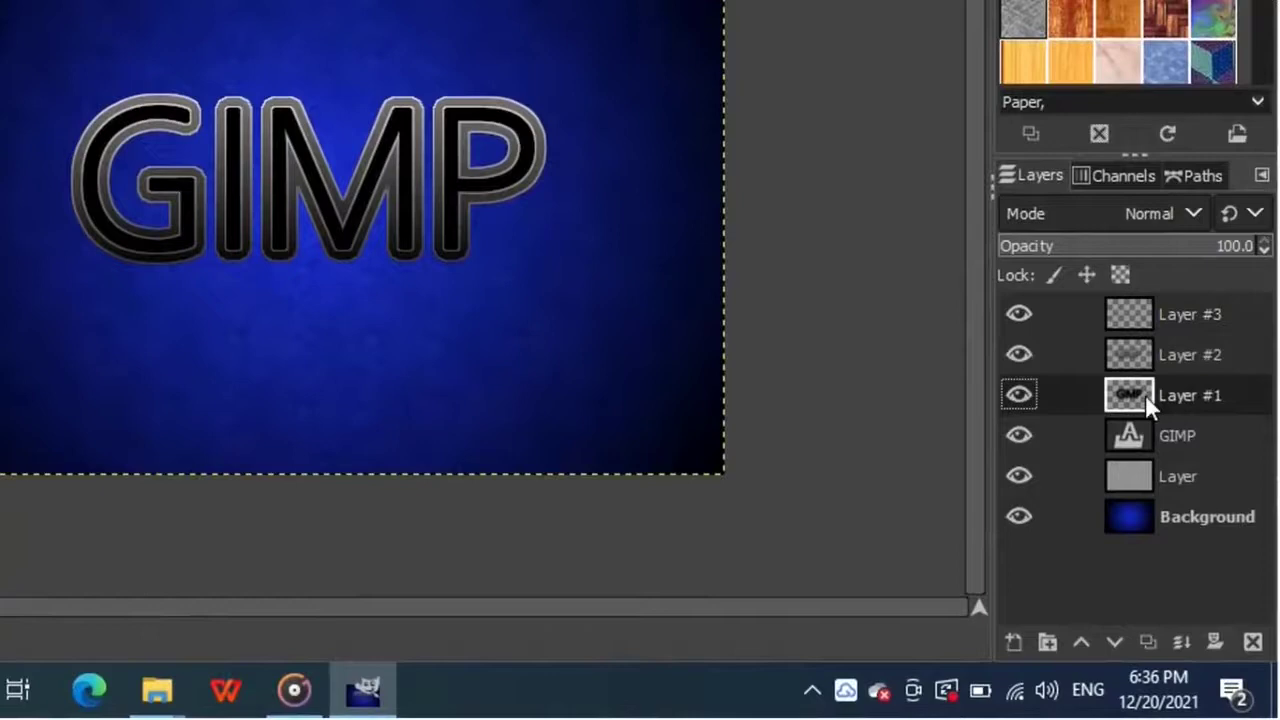
pyautogui.click(1150, 642)
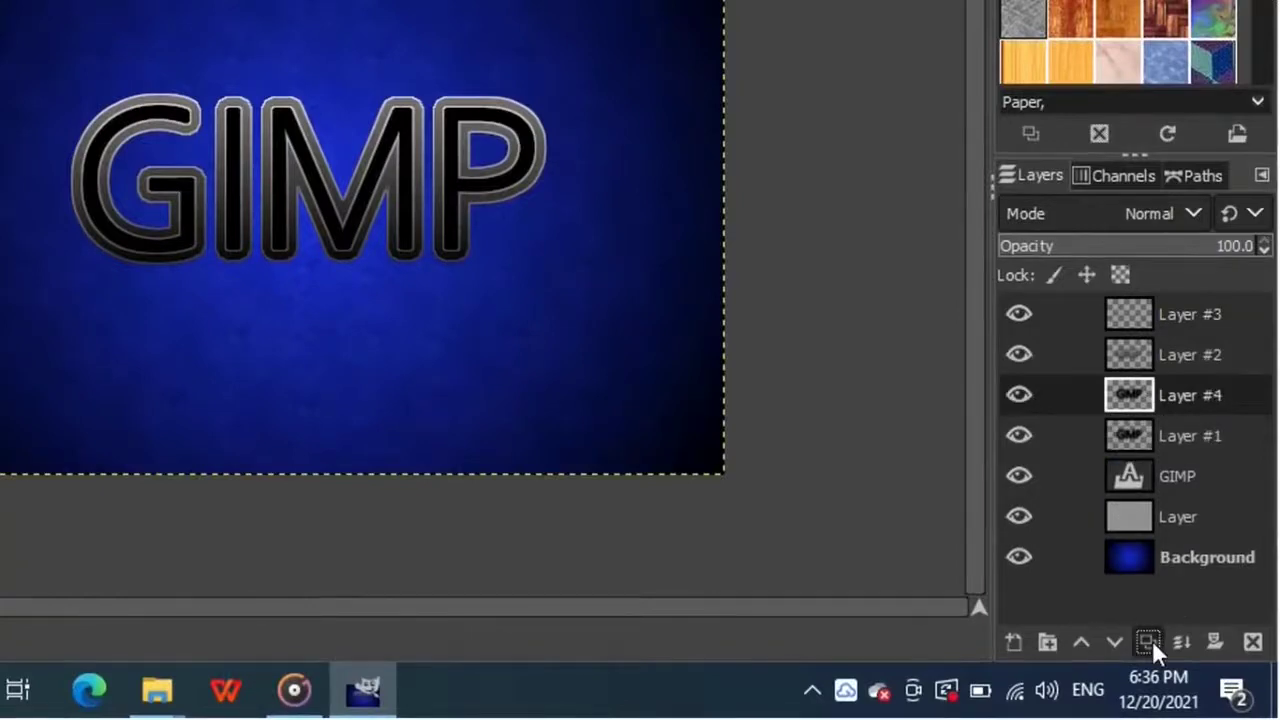
pyautogui.click(1150, 642)
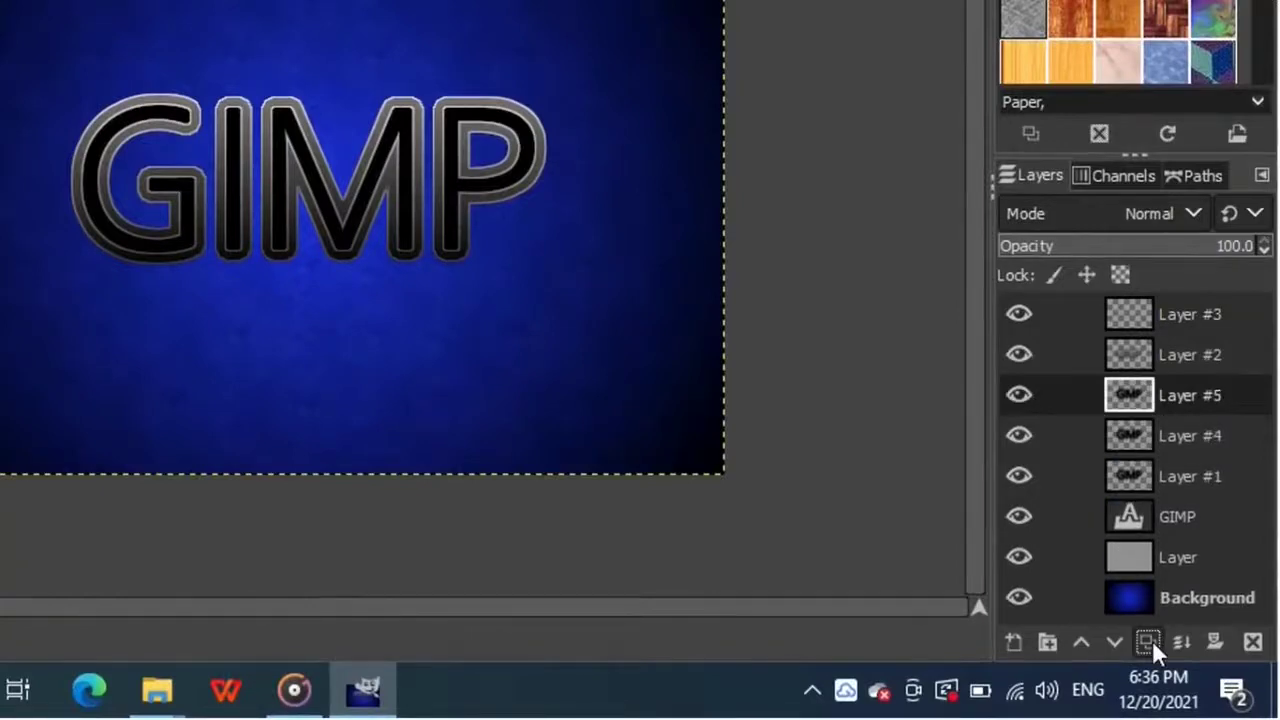
# Step: Link Layer #1 with Layer #4, offset them with the Move tool, then unlink Layer #4
pyautogui.click(1058, 469)
pyautogui.click(1055, 432)
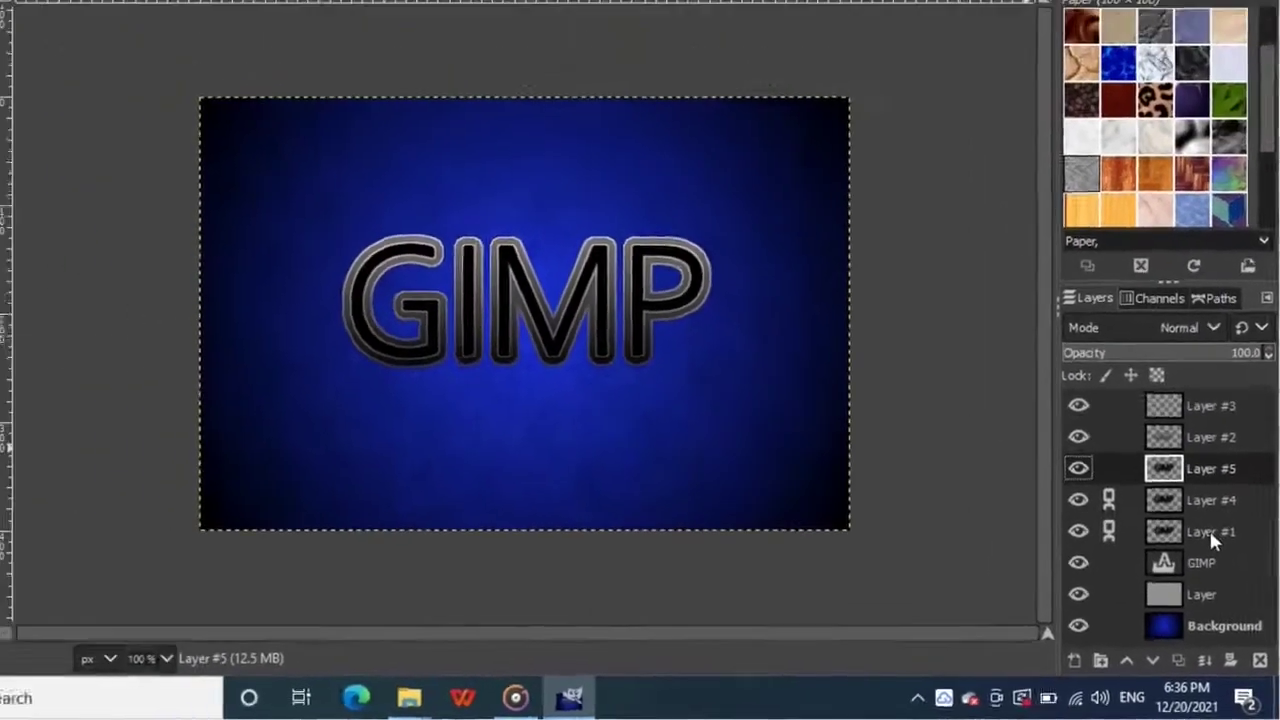
pyautogui.click(1195, 477)
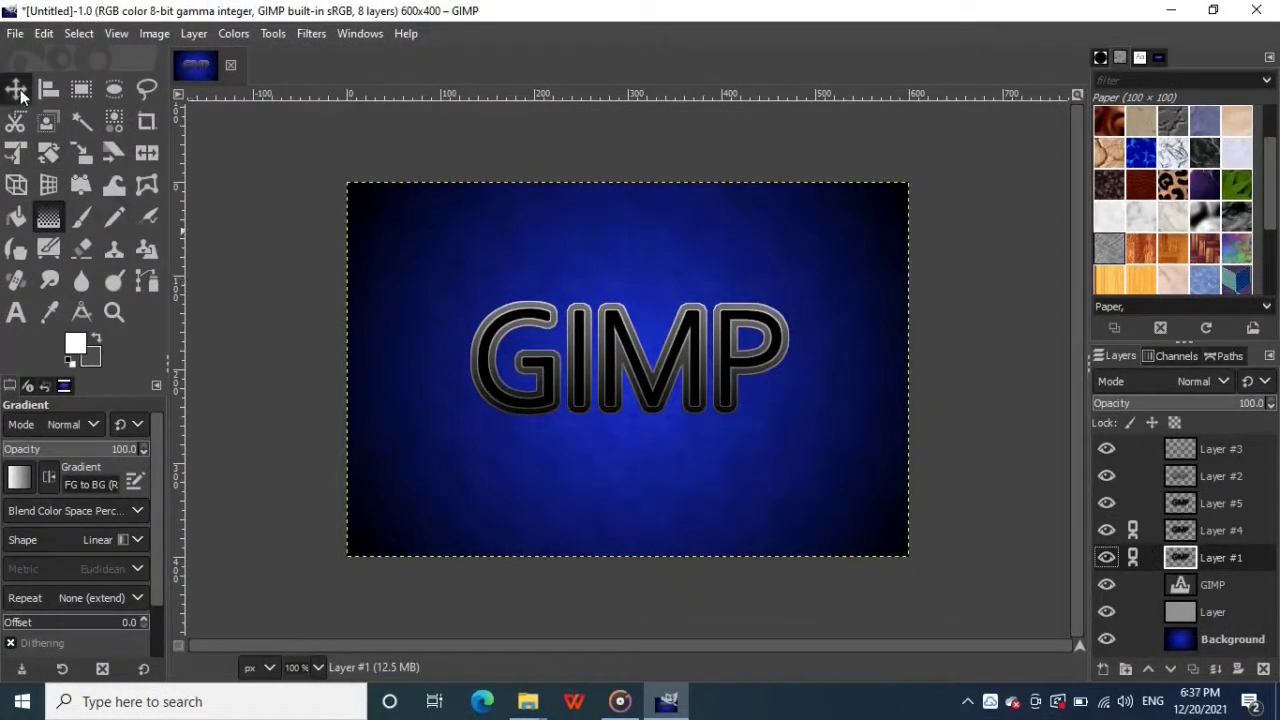
pyautogui.click(18, 90)
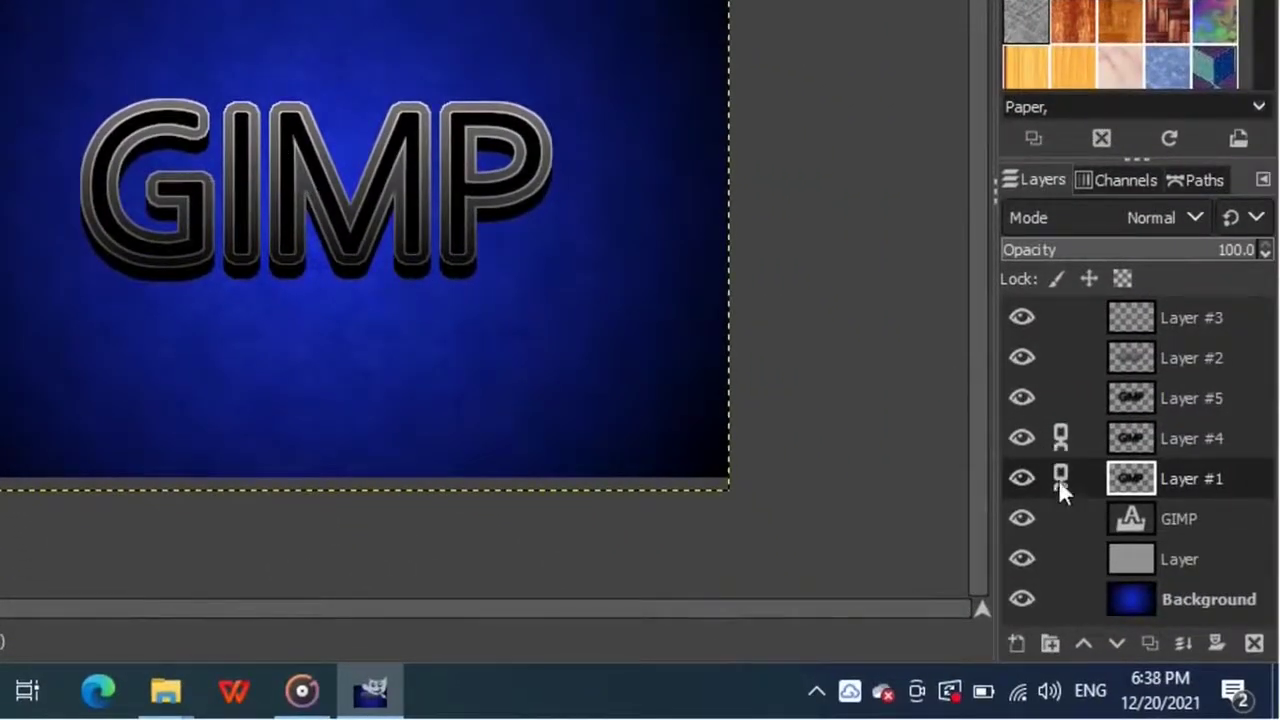
pyautogui.click(1058, 436)
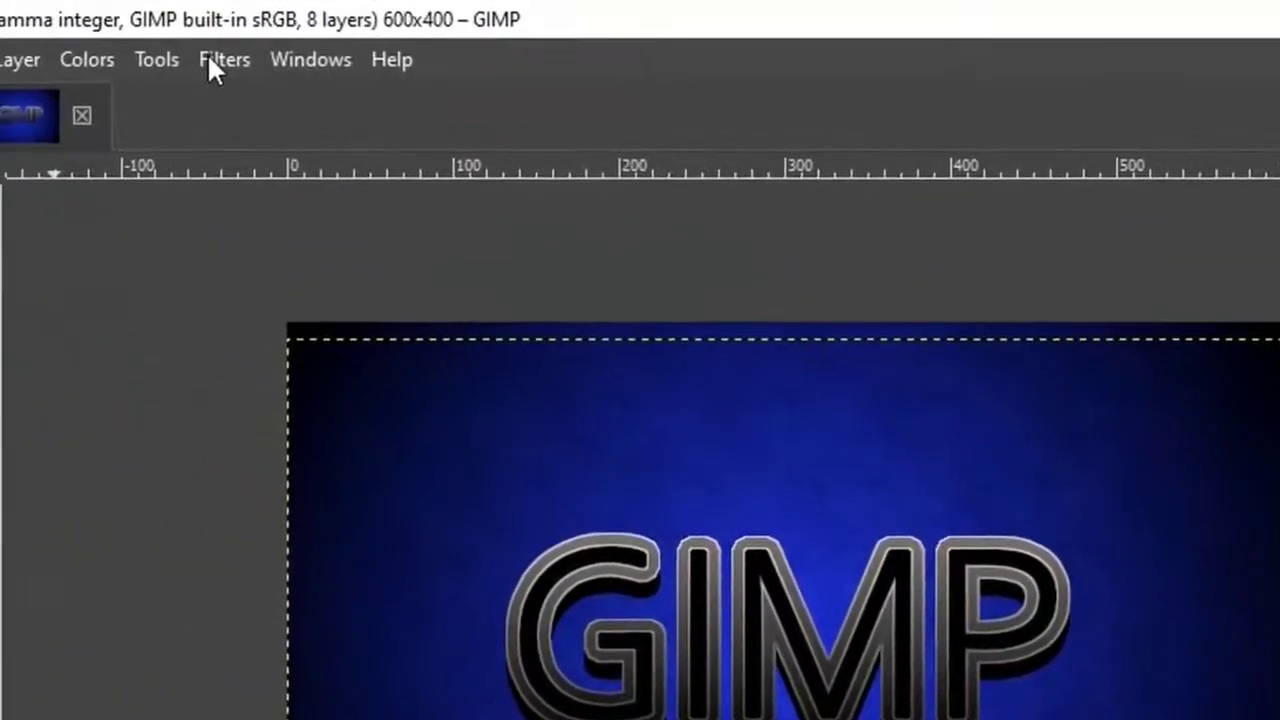
# Step: Apply a Gaussian blur of size 10.22 to Layer #1 and nudge it slightly downward
pyautogui.click(215, 59)
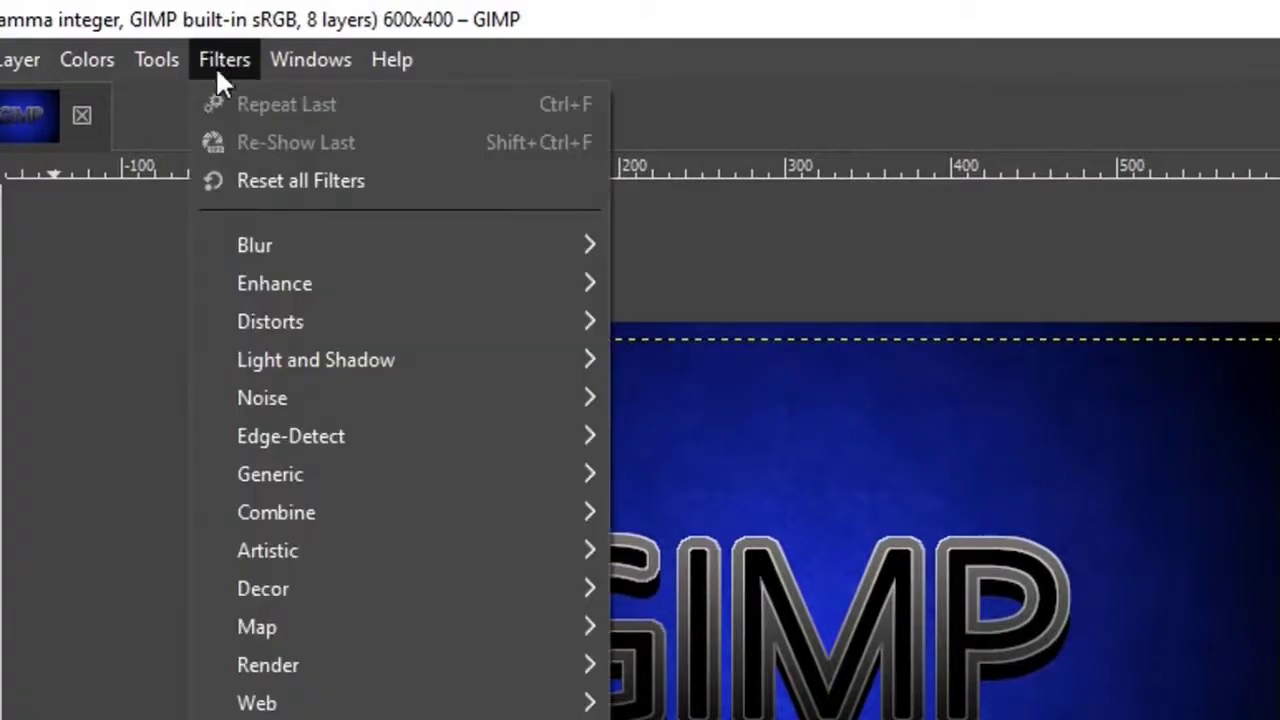
pyautogui.moveTo(261, 240)
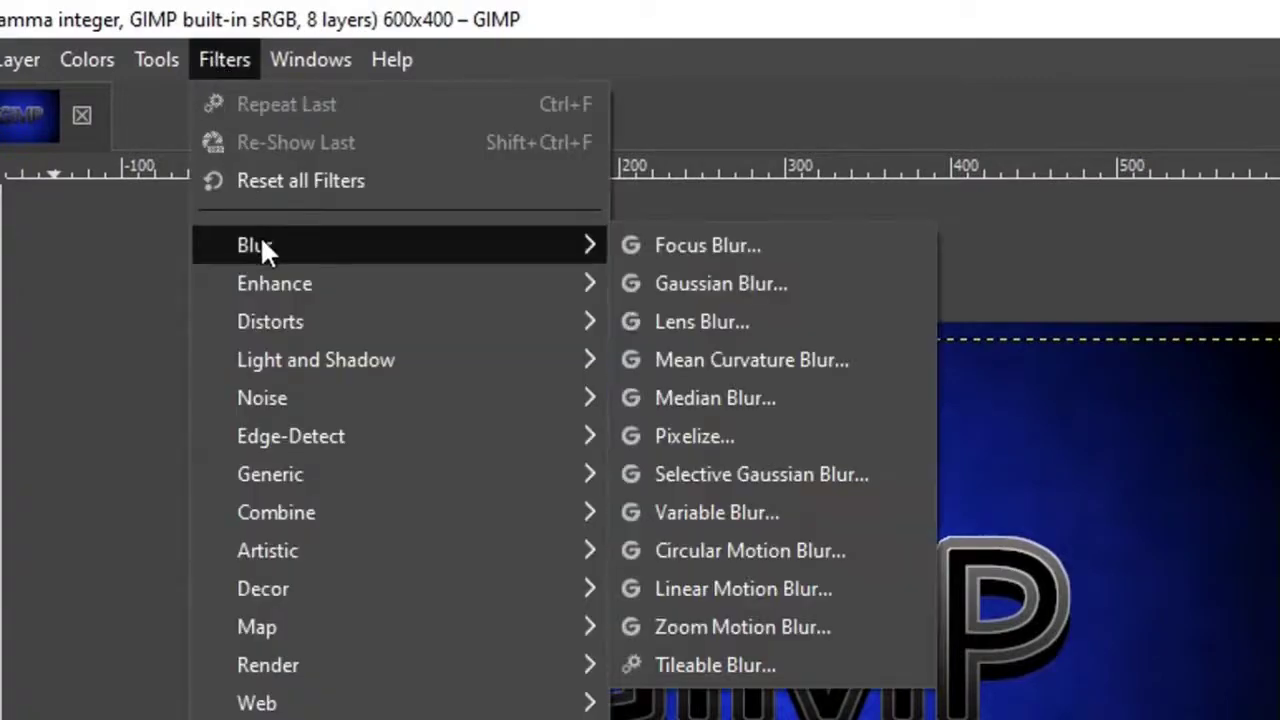
pyautogui.click(726, 283)
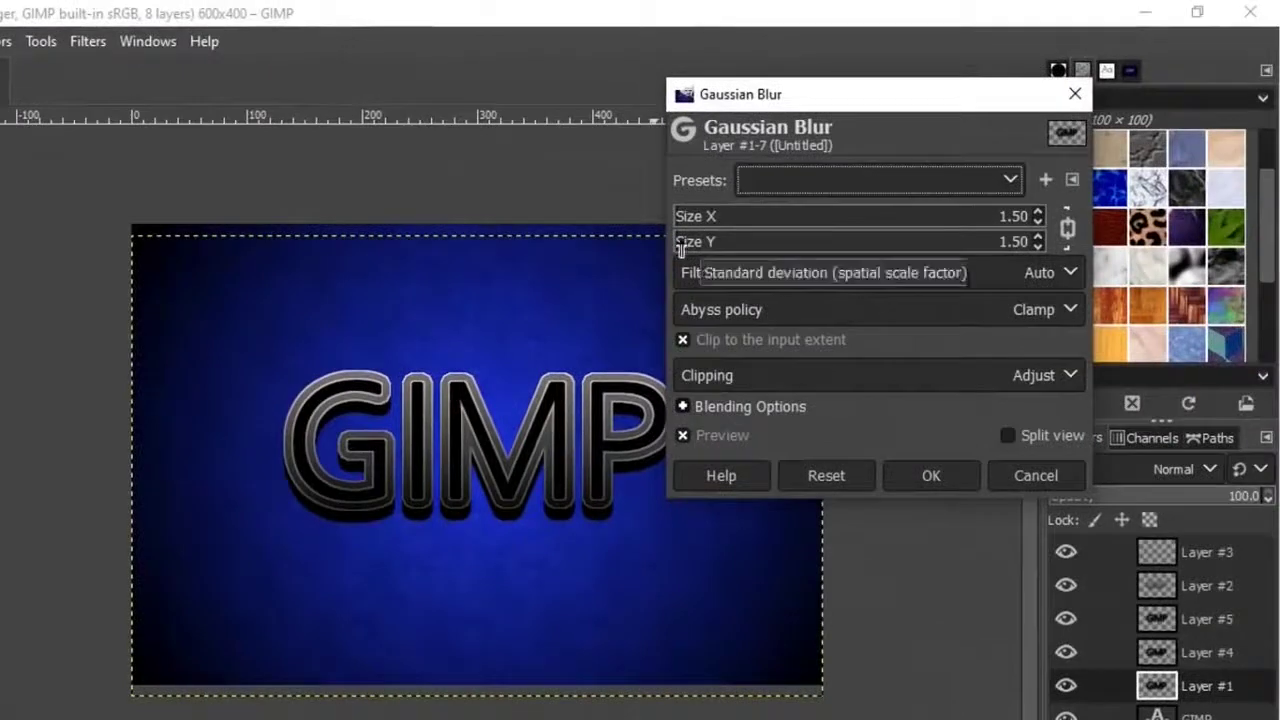
pyautogui.click(707, 247)
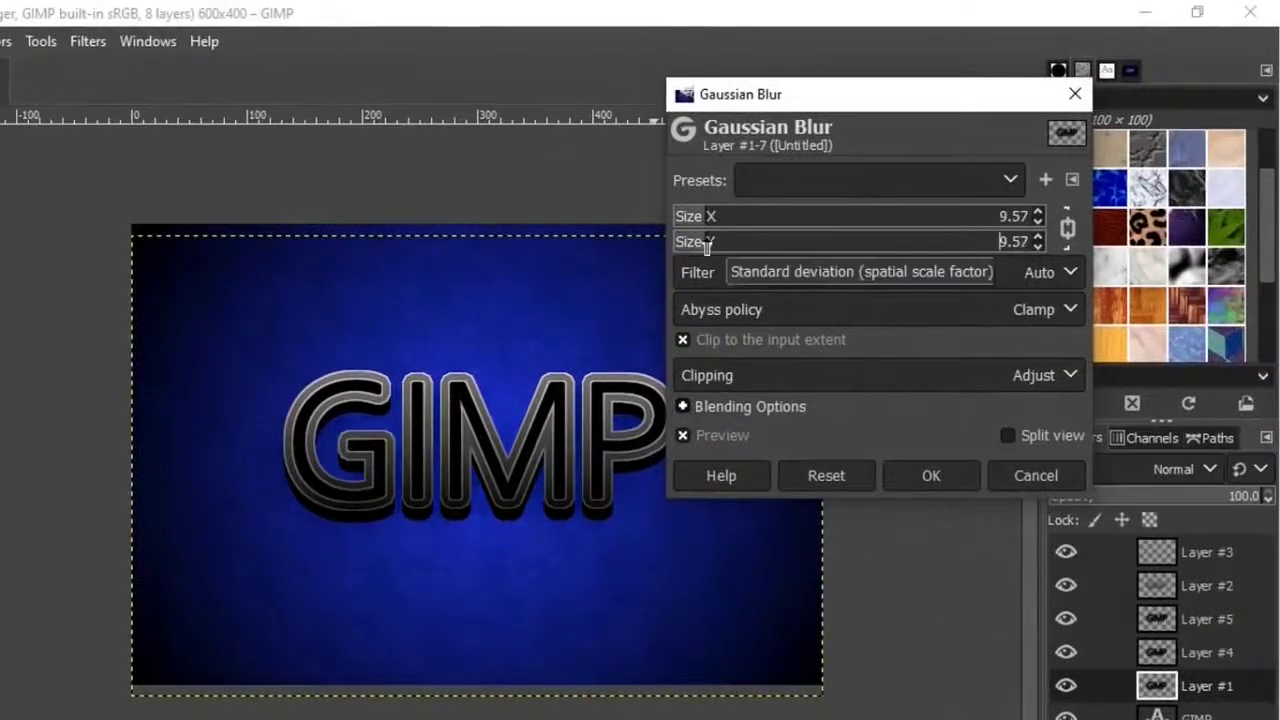
pyautogui.click(925, 475)
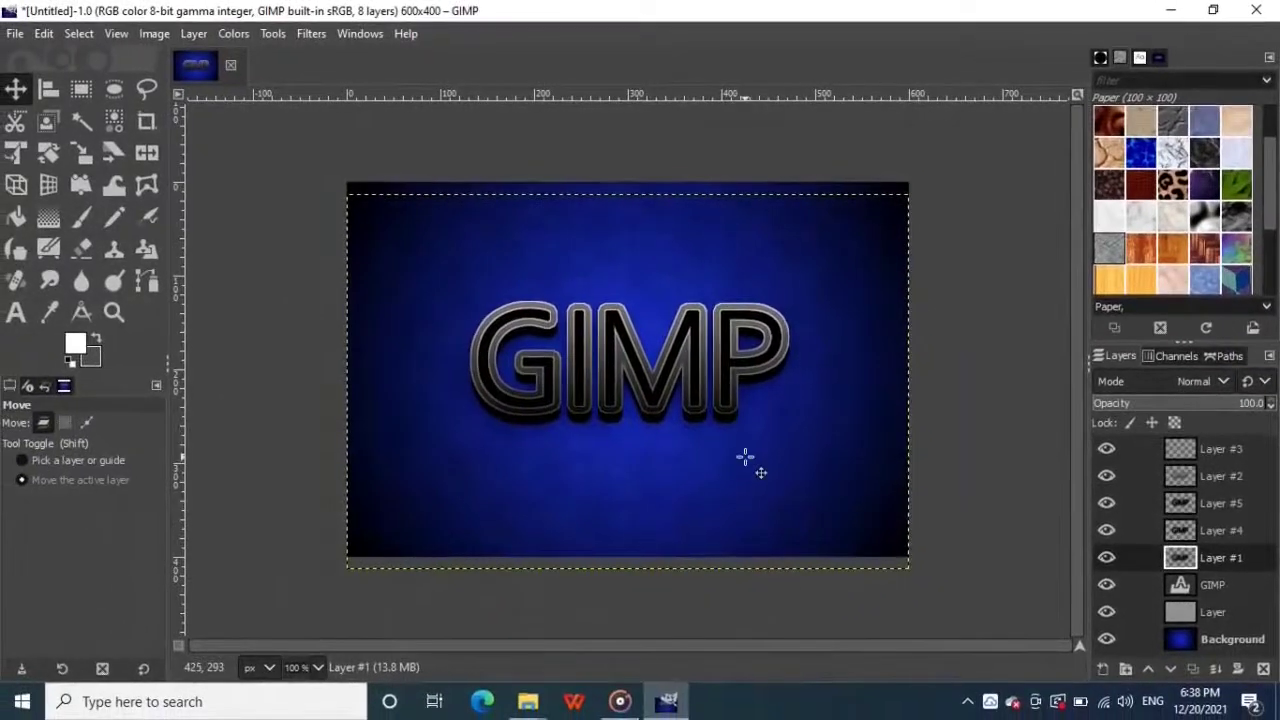
pyautogui.press('Down')
pyautogui.press('Down')
pyautogui.press('Down')
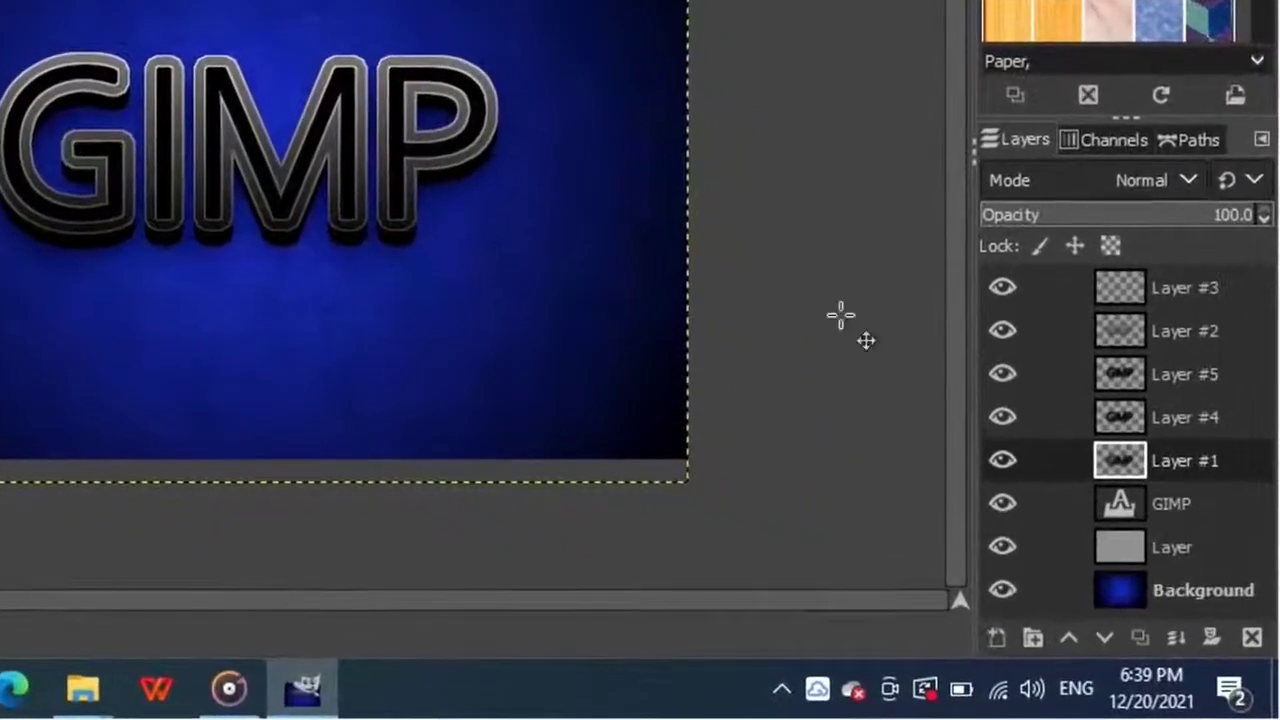
# Step: Raise the GIMP text layer two positions, above Layers #5, #4 and #1
pyautogui.click(1169, 510)
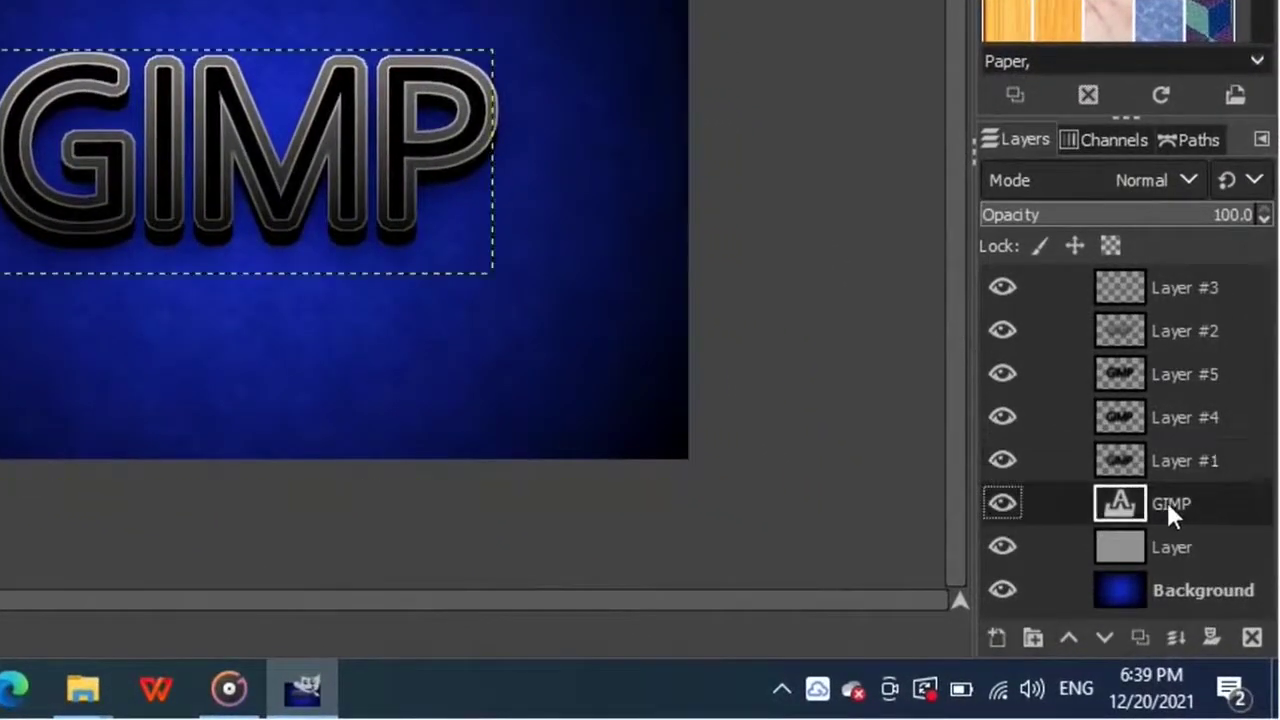
pyautogui.click(1068, 638)
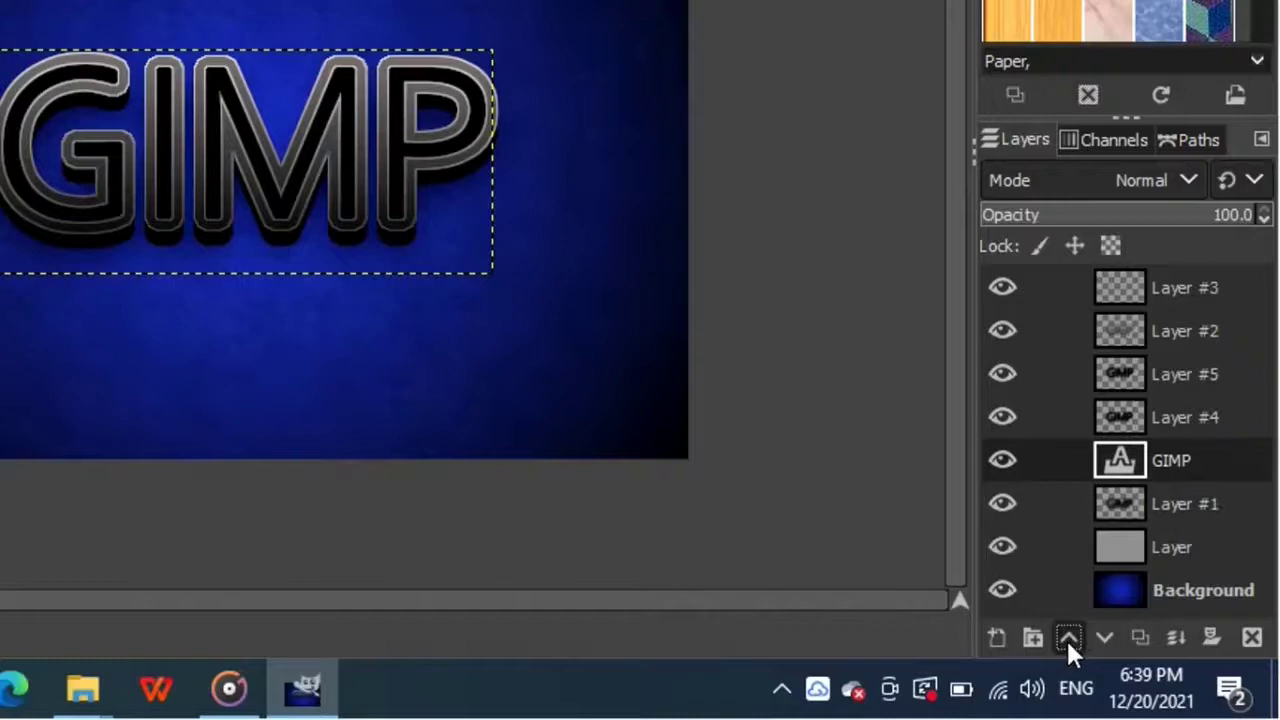
pyautogui.click(1068, 638)
pyautogui.click(1068, 638)
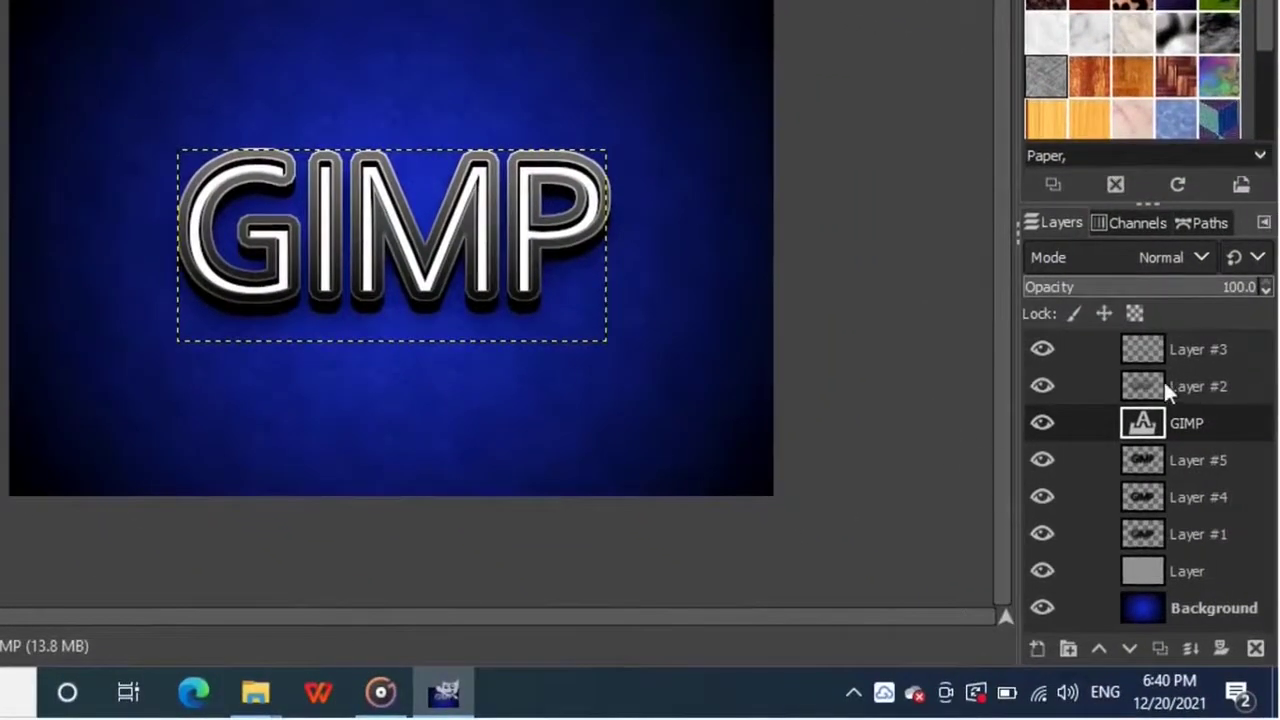
# Step: Load the letter shapes from Layer #2 as a selection with Alpha to Selection
pyautogui.click(1201, 391)
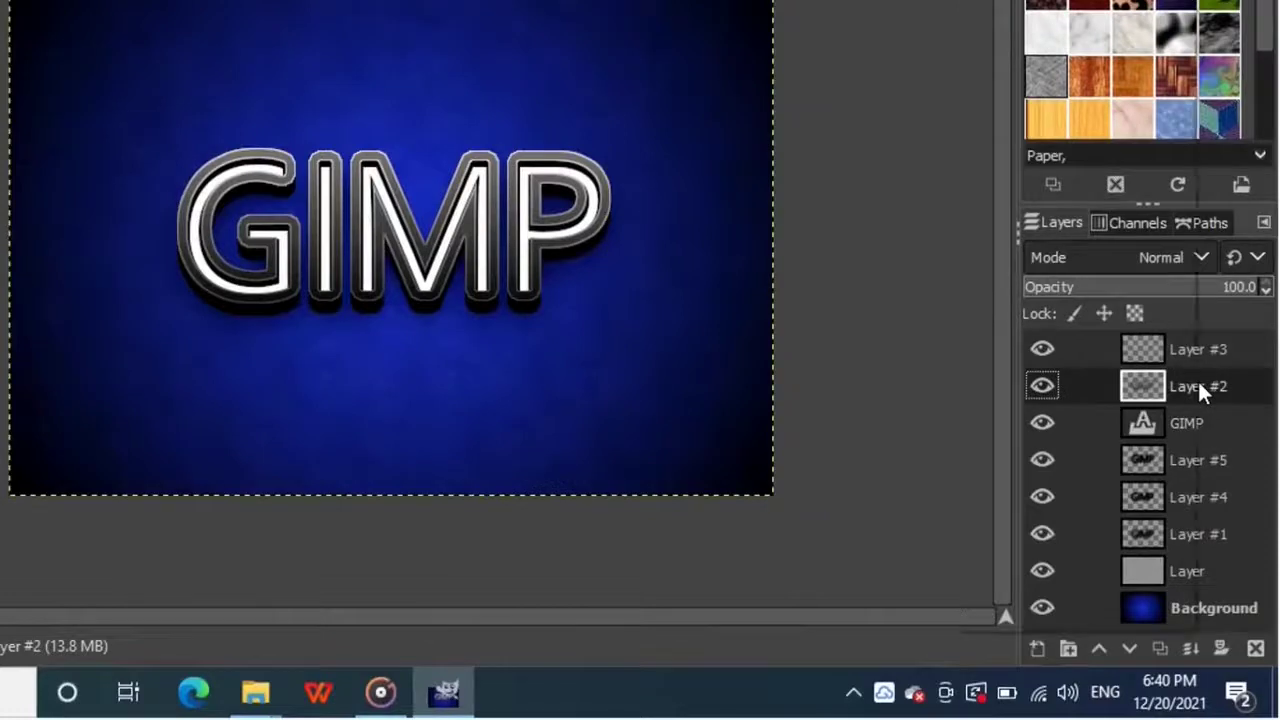
pyautogui.rightClick(1200, 391)
pyautogui.click(1048, 538)
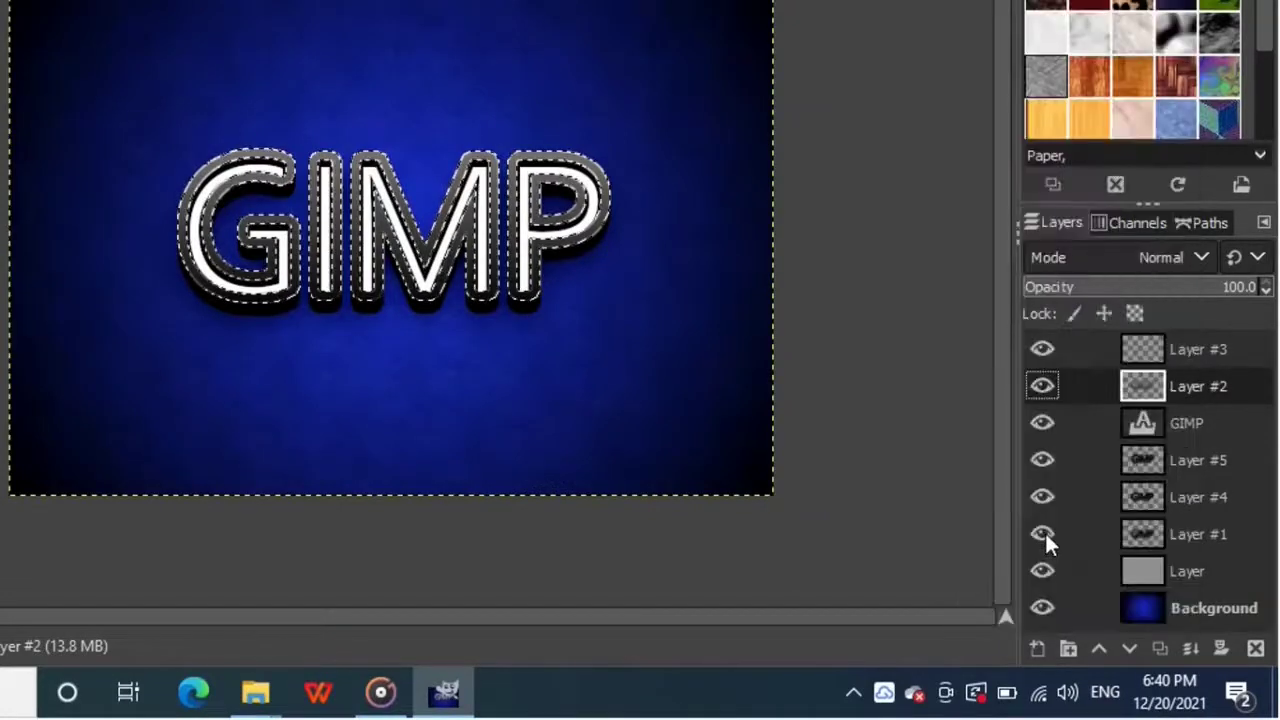
# Step: On Layer #3, subtract an ellipse covering the lower half of the letters
pyautogui.click(1180, 345)
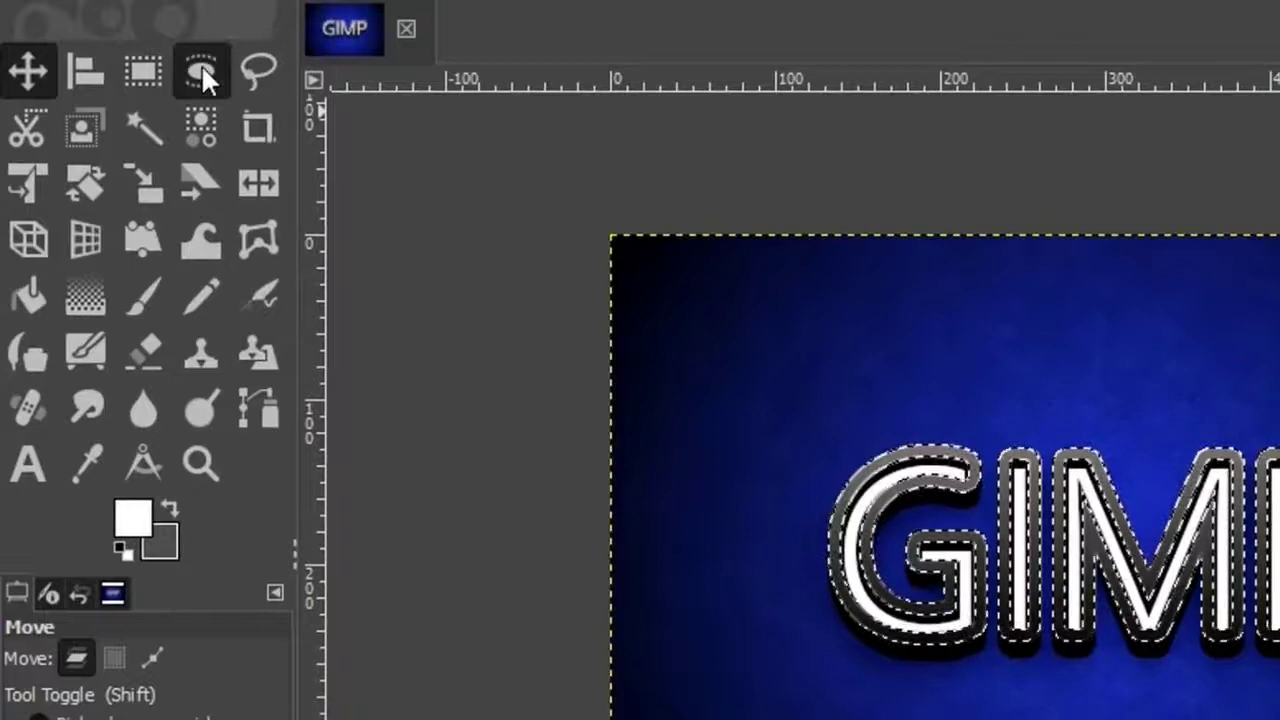
pyautogui.click(202, 70)
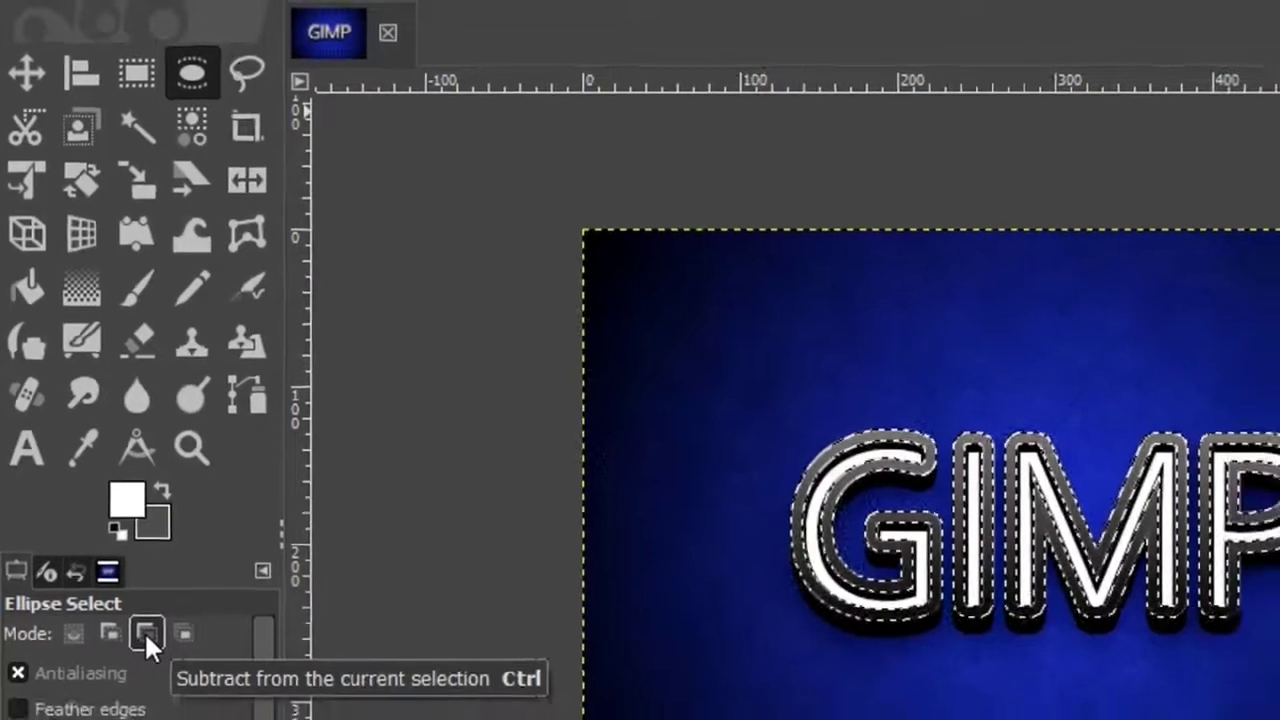
pyautogui.click(146, 632)
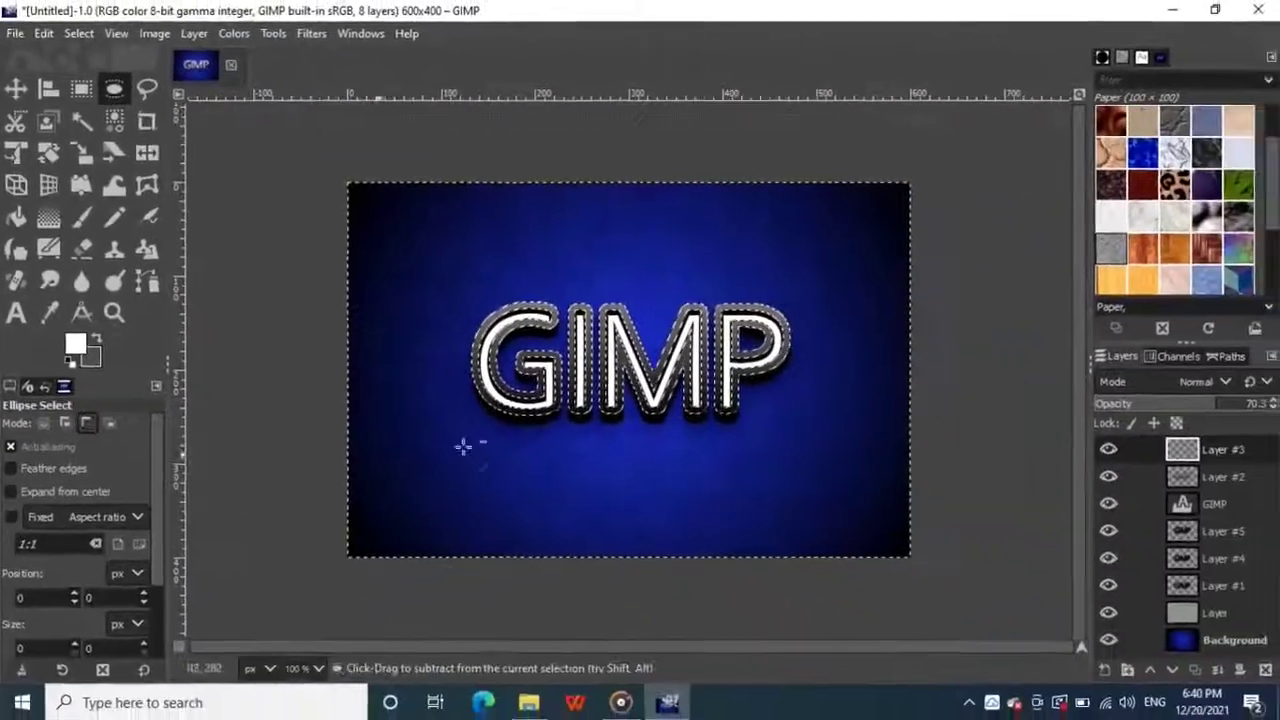
pyautogui.moveTo(433, 461); pyautogui.dragTo(900, 566)
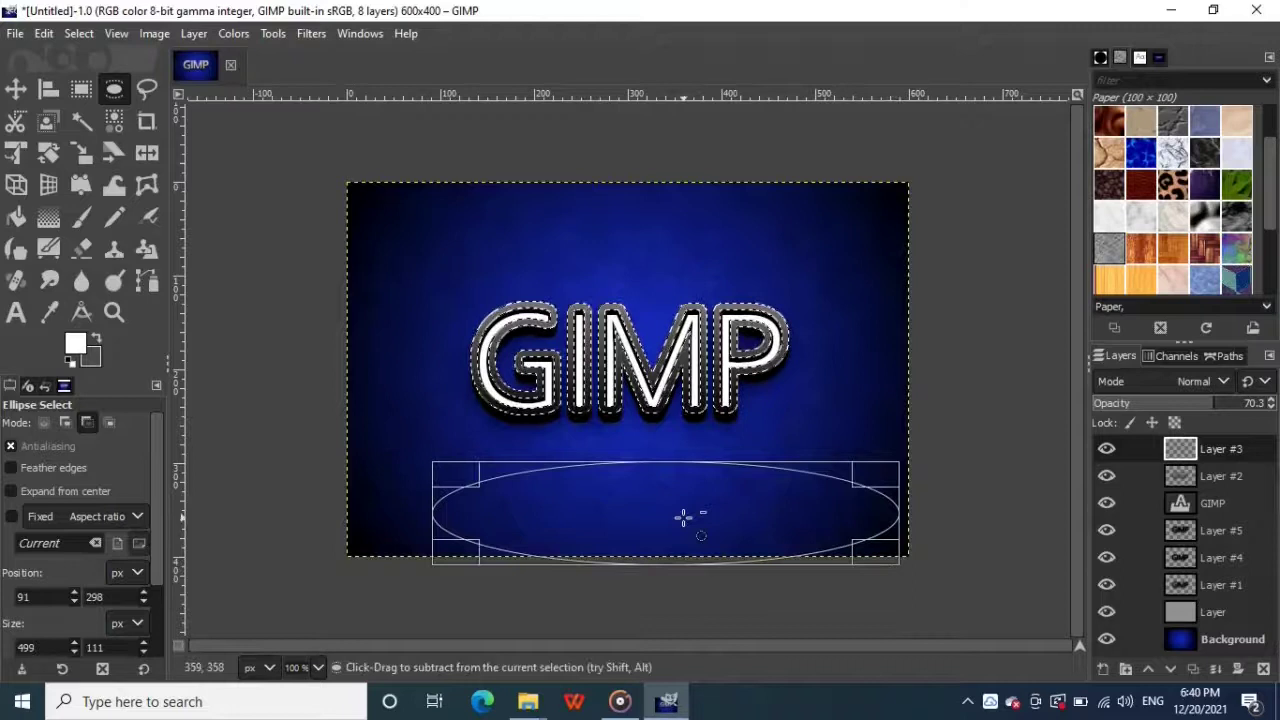
pyautogui.moveTo(684, 517); pyautogui.dragTo(651, 401)
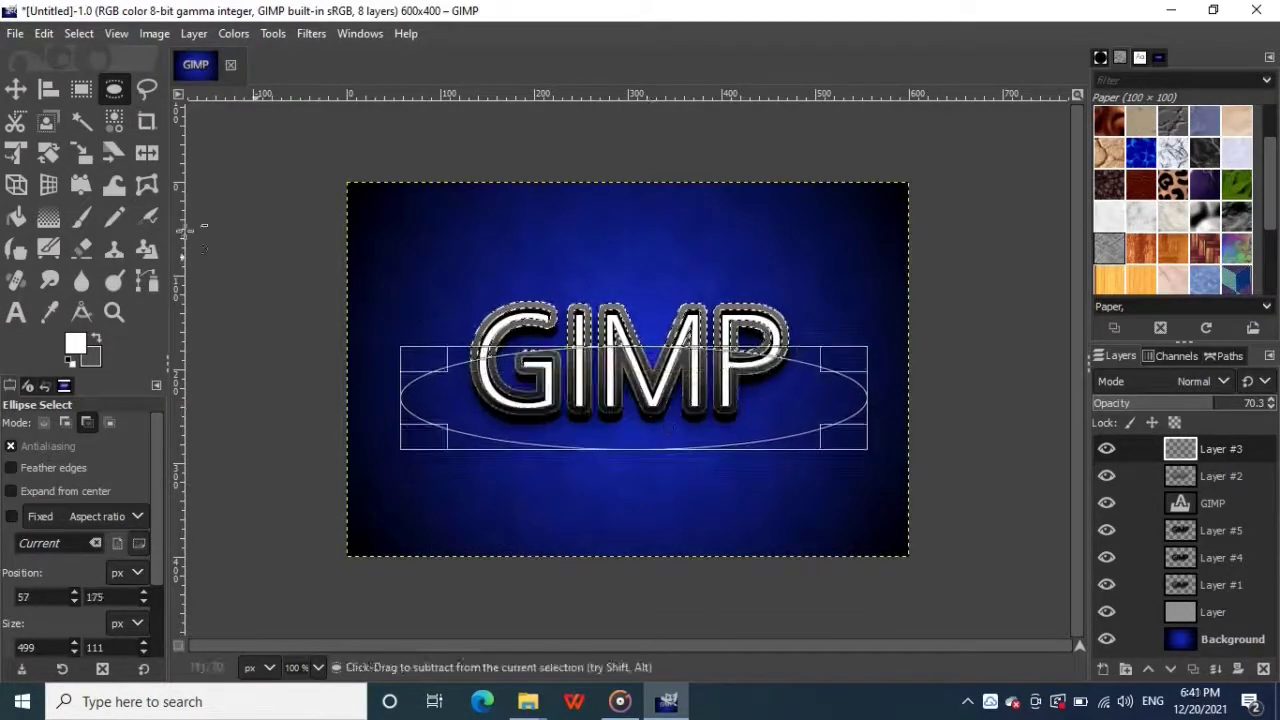
# Step: Draw an FG to Transparent gradient over the letters' upper half, then clear the selection
pyautogui.click(44, 227)
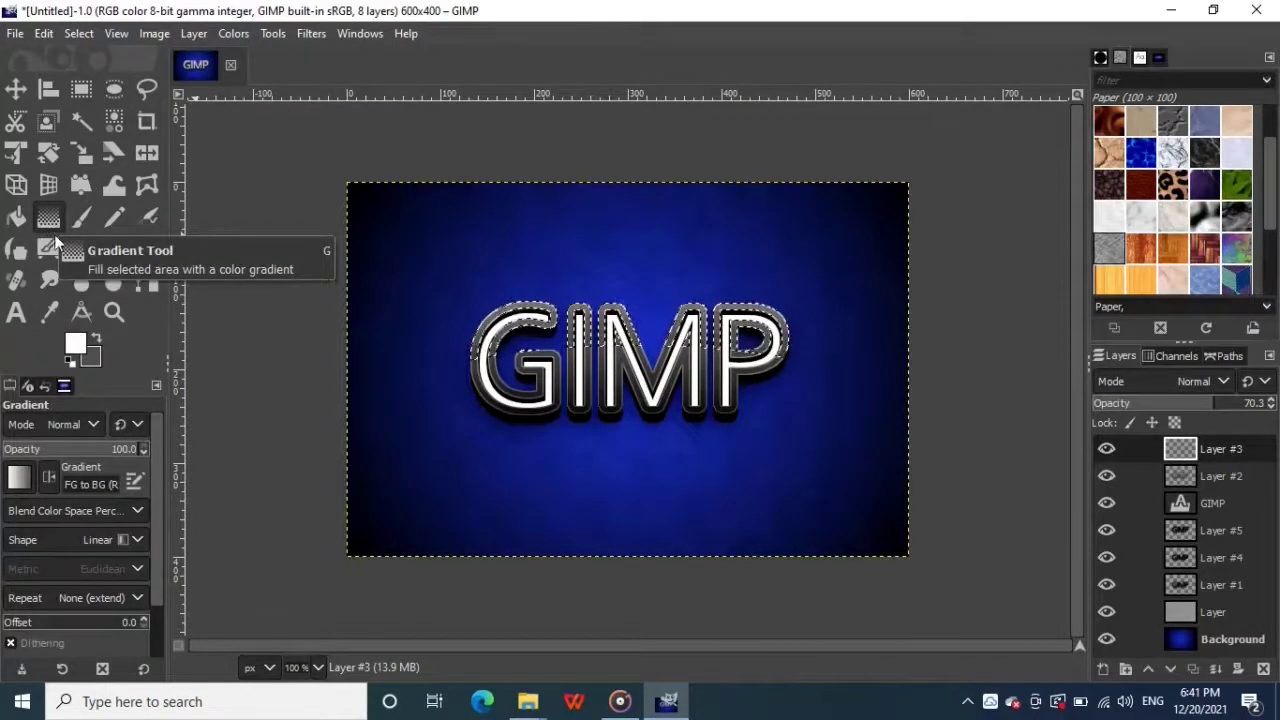
pyautogui.click(20, 479)
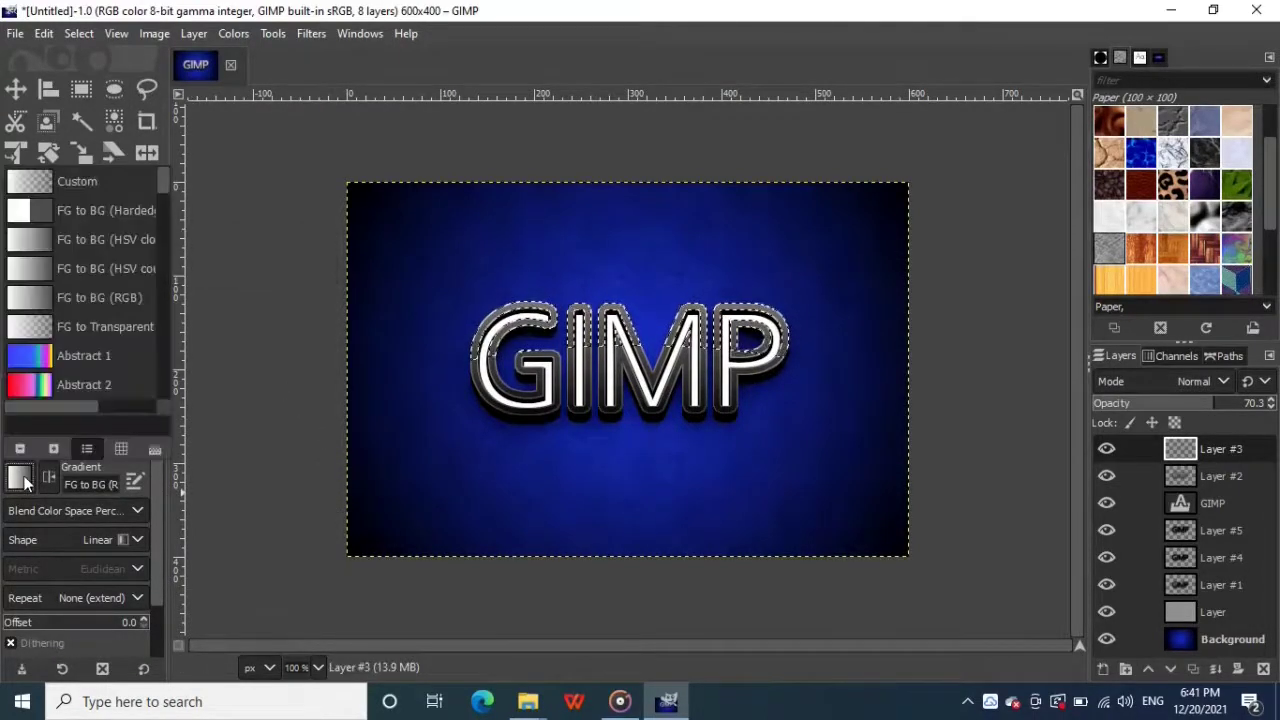
pyautogui.click(30, 327)
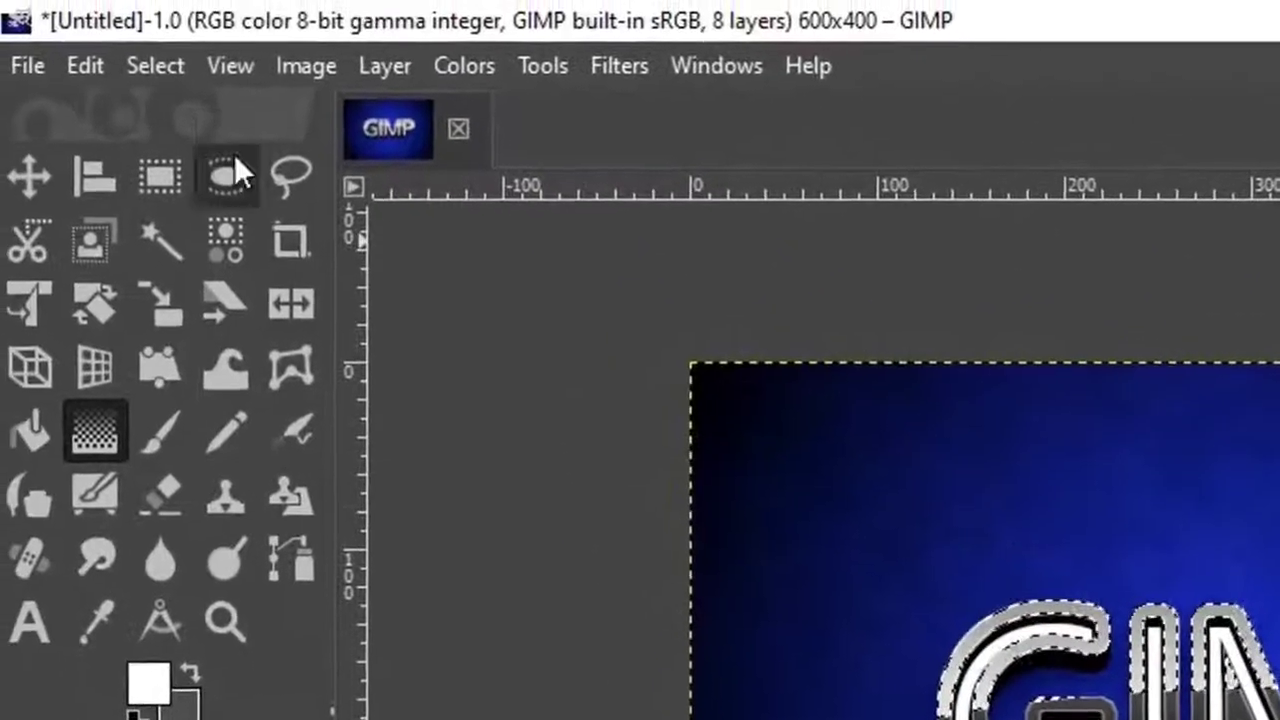
pyautogui.click(156, 66)
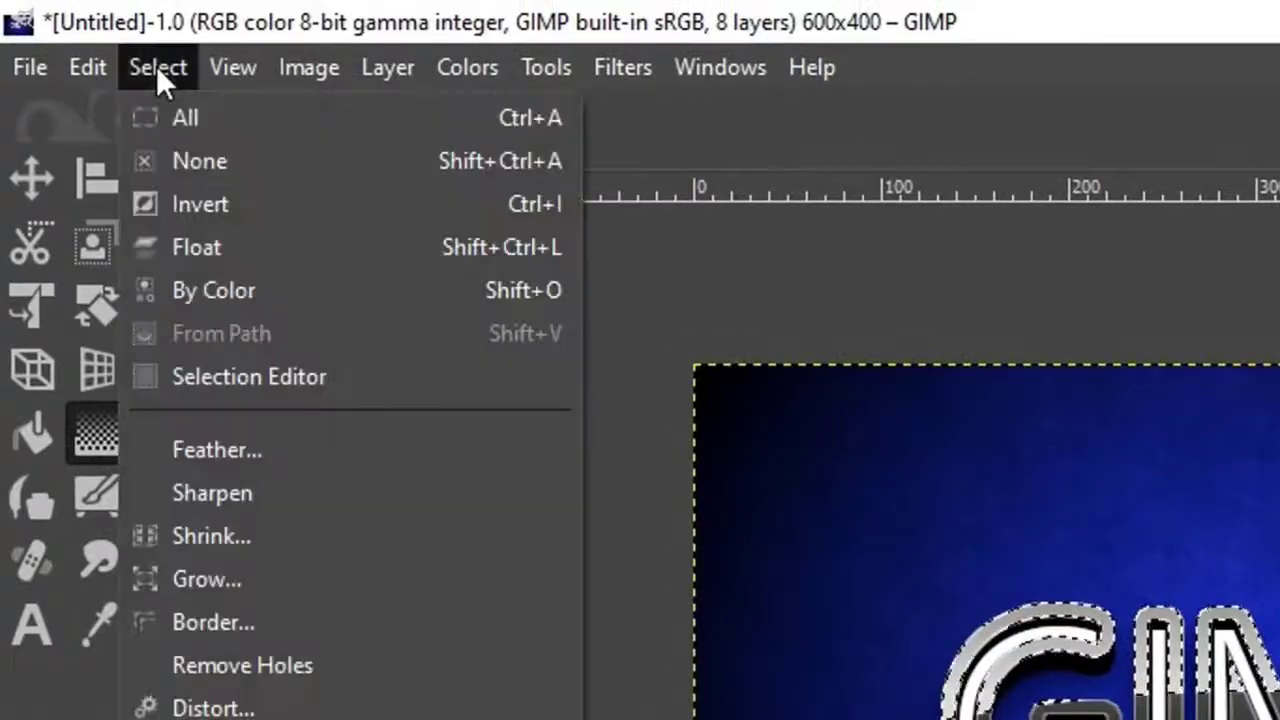
pyautogui.click(194, 165)
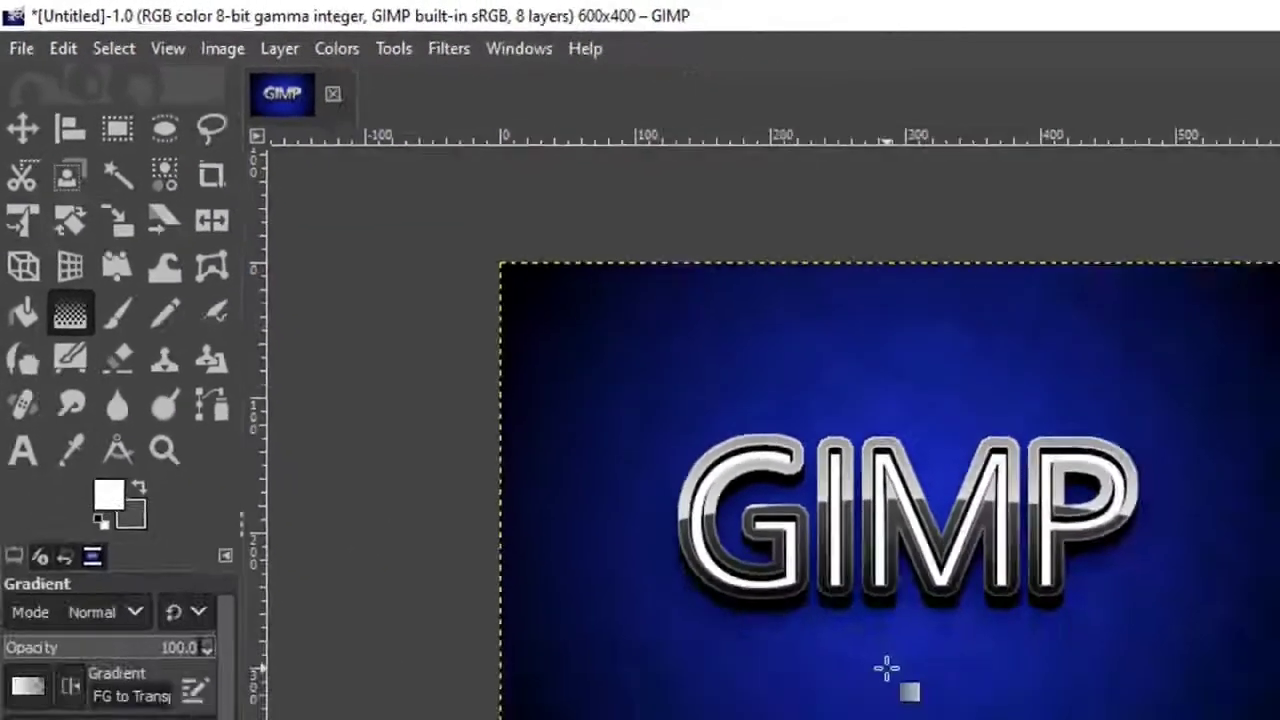